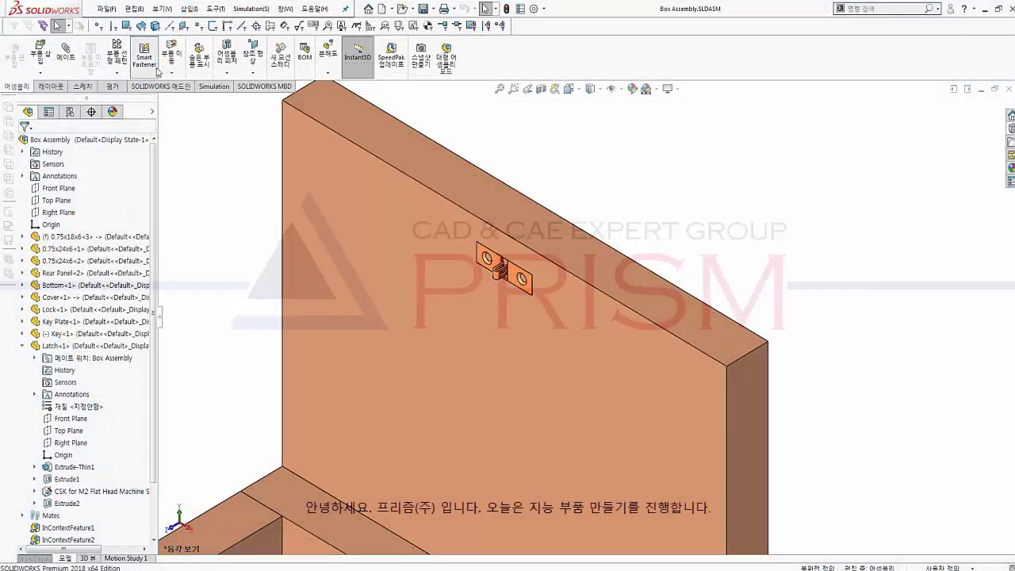
Use Smart Fastener on the latch's CSK hole to insert two M2 ANSI B18.6.7M flat head screws
click(151, 65)
click(492, 262)
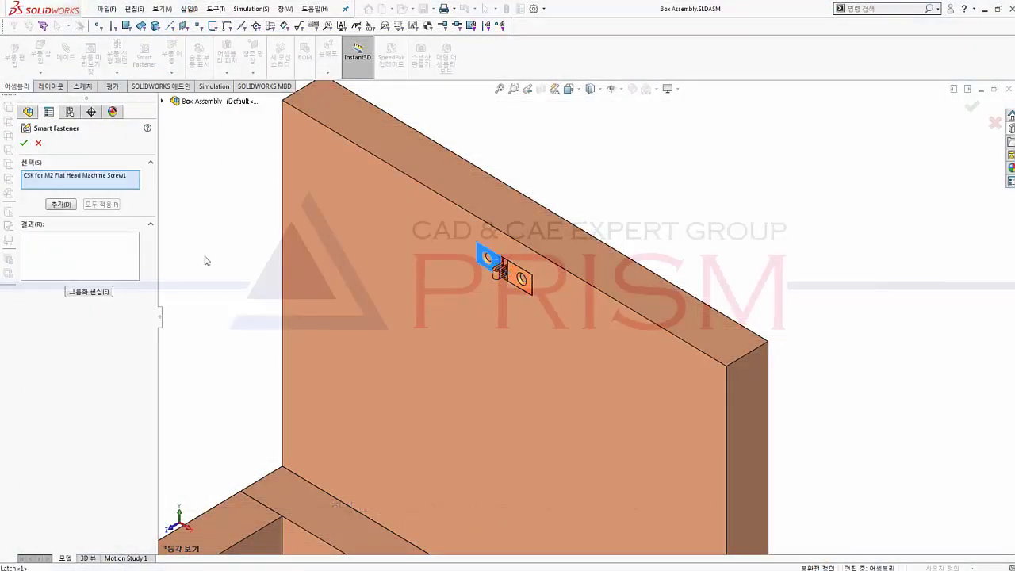
click(62, 204)
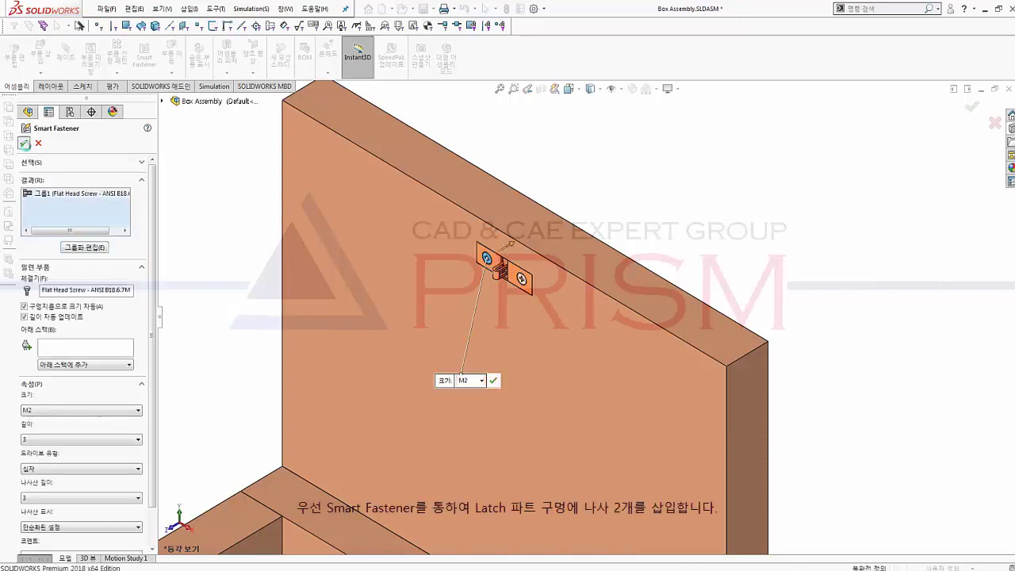
click(25, 144)
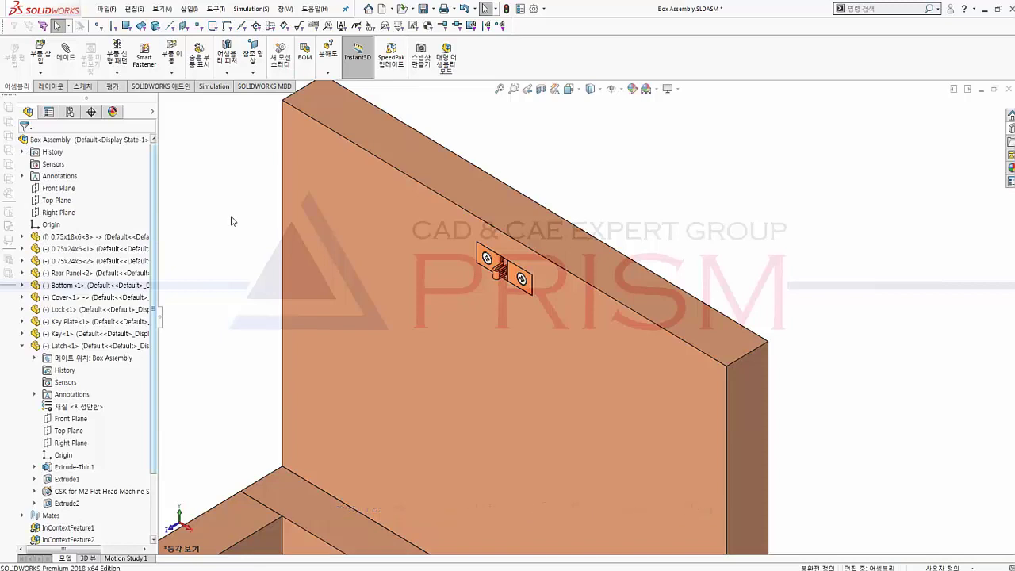
Make the Latch a smart component bundling both screws and the Cover's Cut-Extrude1 feature
click(215, 9)
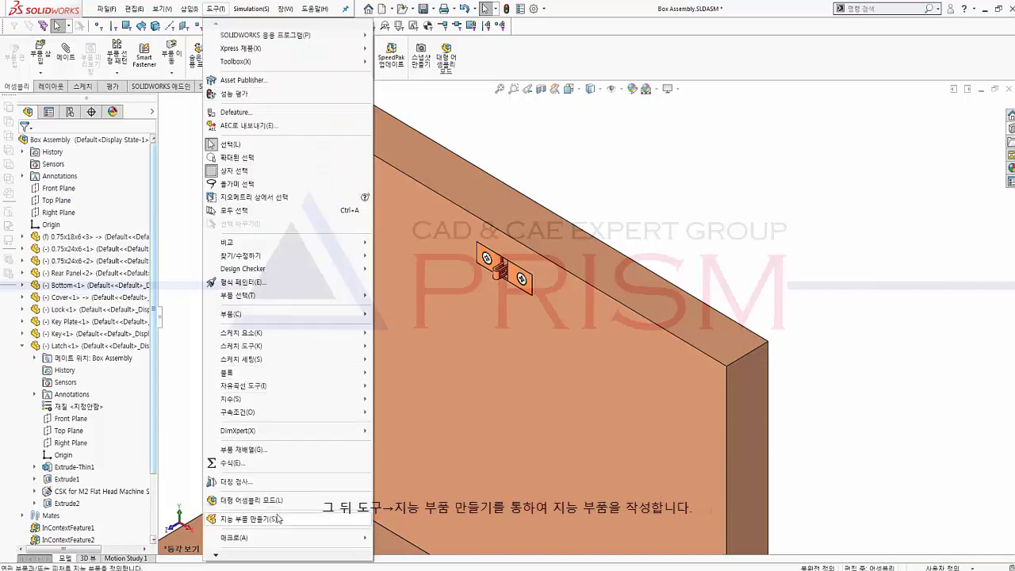
click(252, 519)
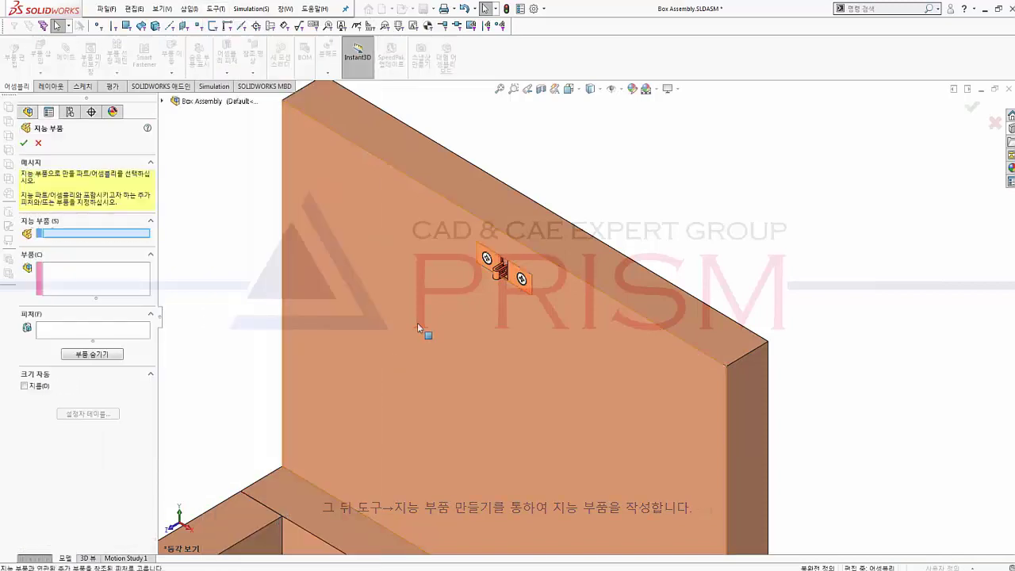
click(497, 270)
click(487, 260)
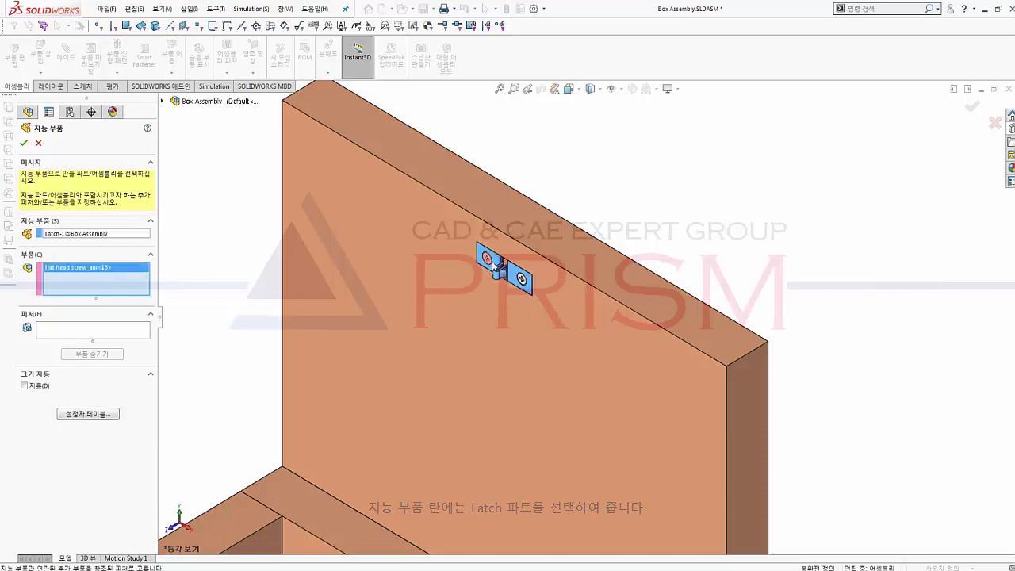
click(522, 279)
click(90, 329)
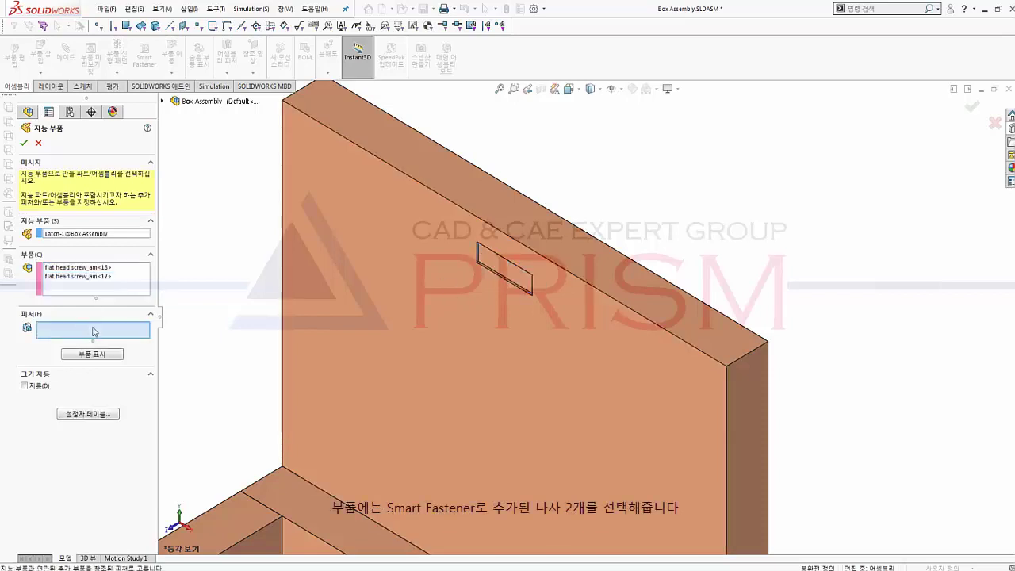
click(488, 265)
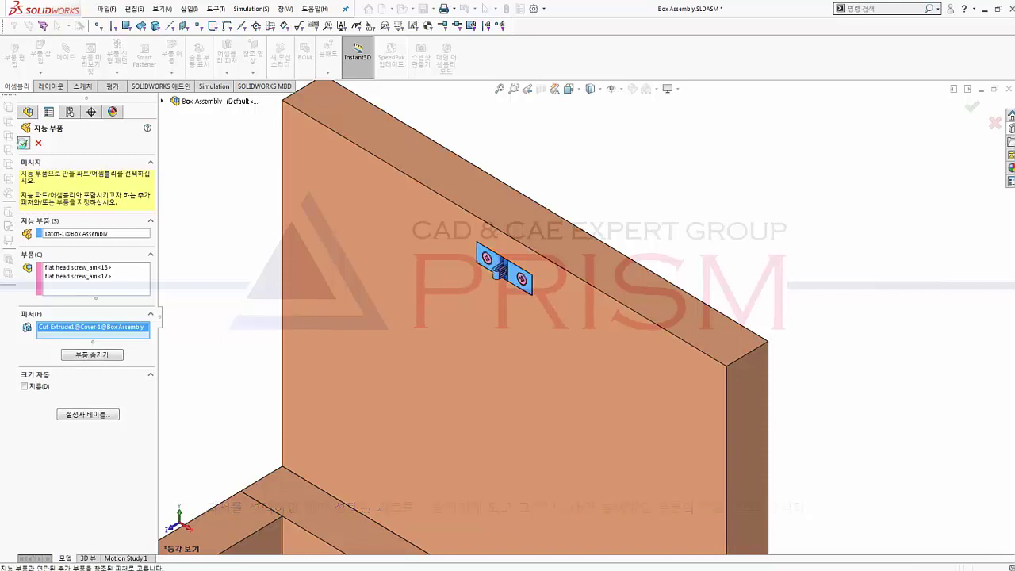
click(24, 144)
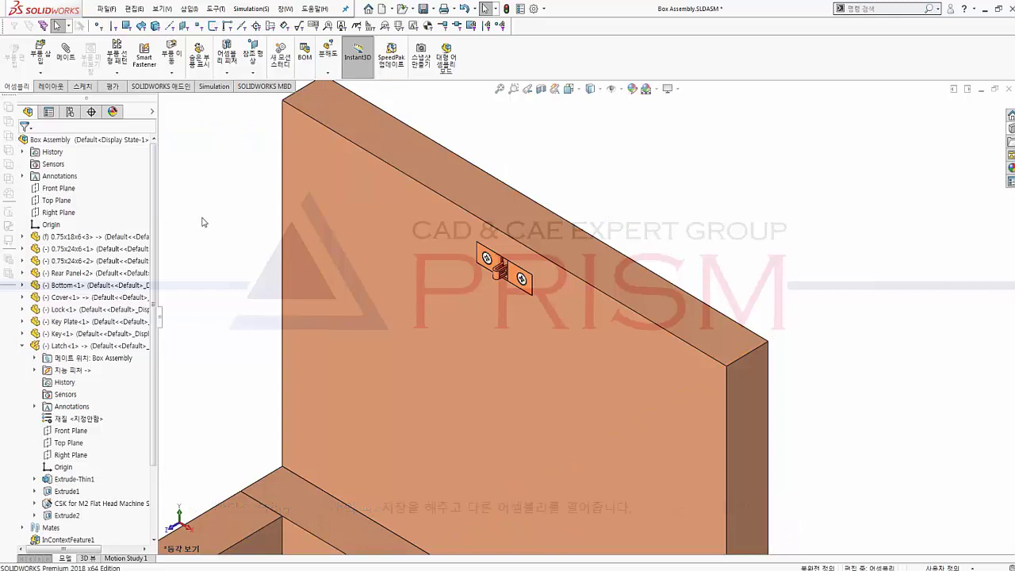
Save all modified documents and minimize the Box Assembly window
click(424, 9)
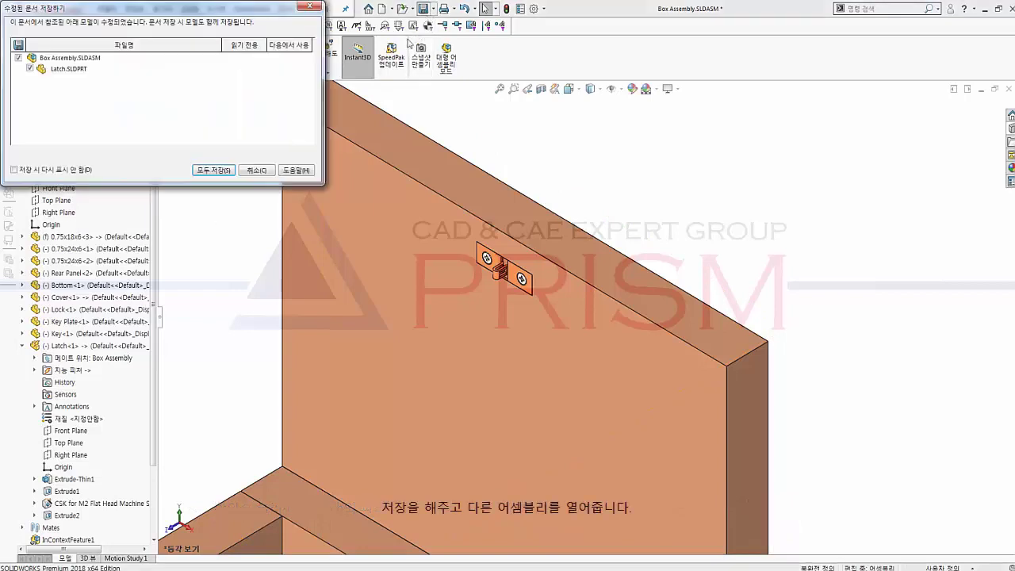
click(221, 169)
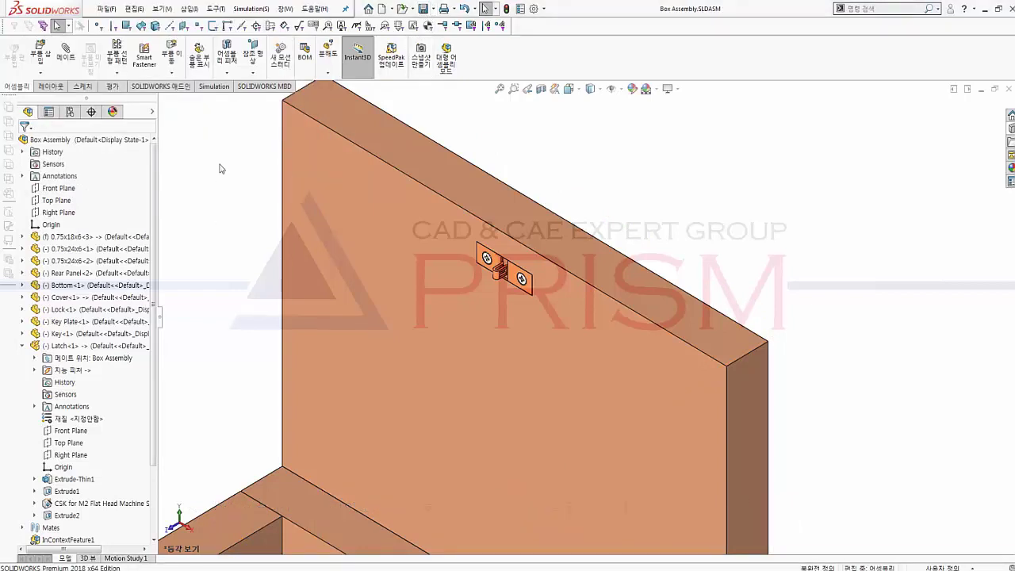
click(997, 89)
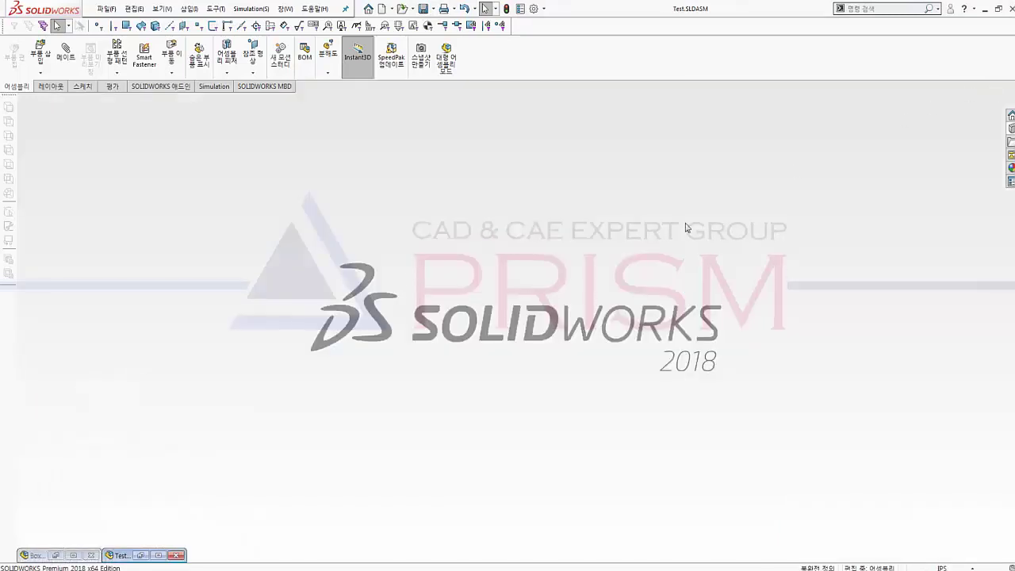
In Test.SLDASM, insert a component by browsing to Latch.SLDPRT
double_click(107, 555)
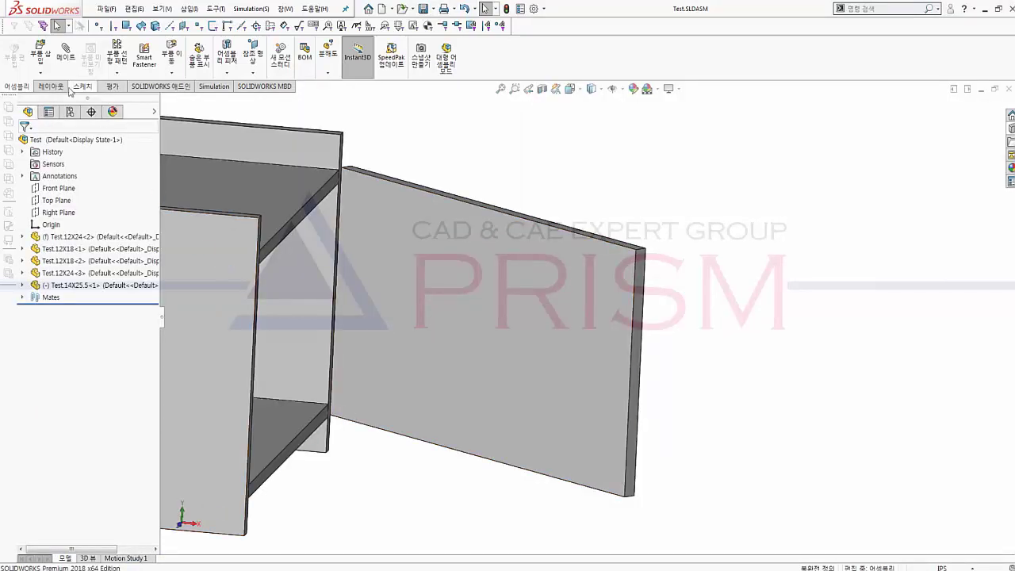
click(40, 54)
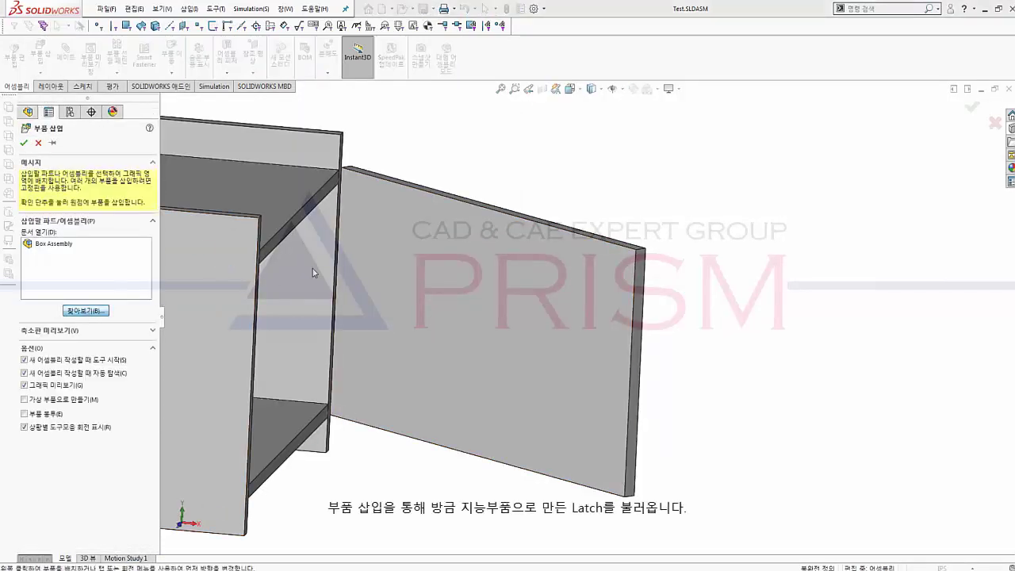
click(855, 510)
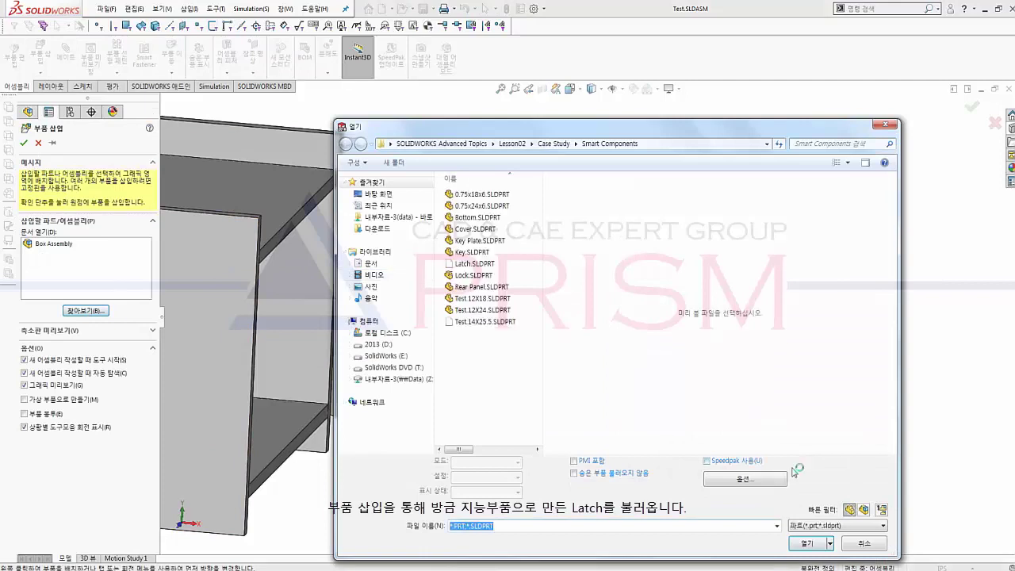
double_click(491, 272)
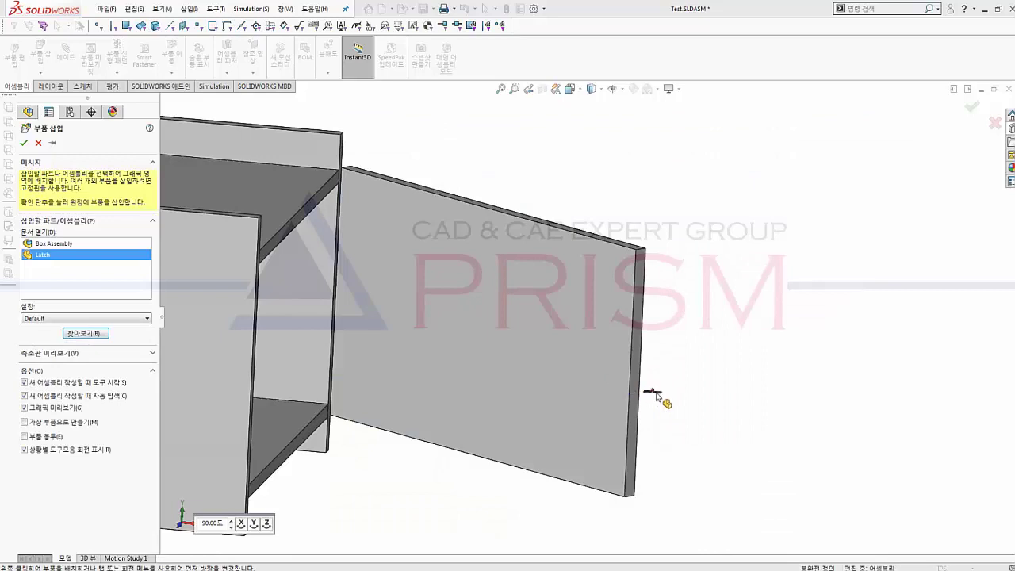
Place the Latch, mate its face coincident to the door panel, and flip the mate alignment
click(657, 400)
scroll(650, 379, down, 3)
scroll(631, 377, down, 2)
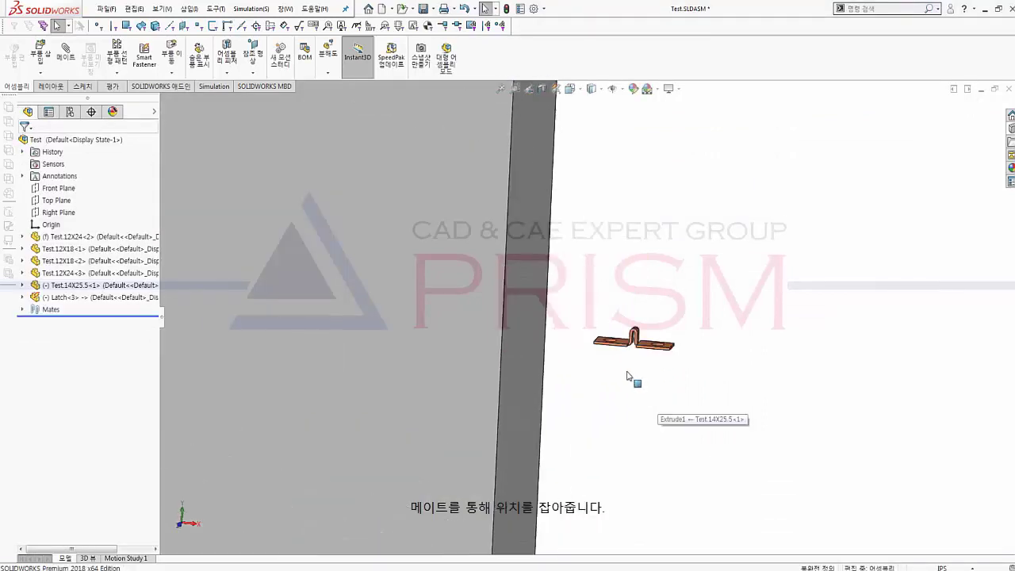
middle_drag(627, 376, 629, 349)
click(629, 342)
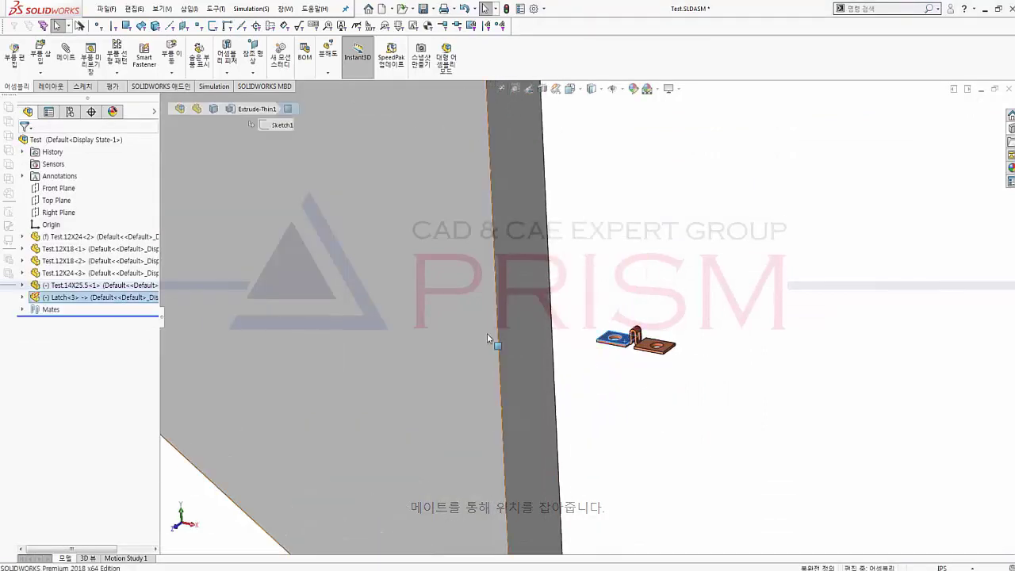
ctrl+click(482, 333)
click(513, 323)
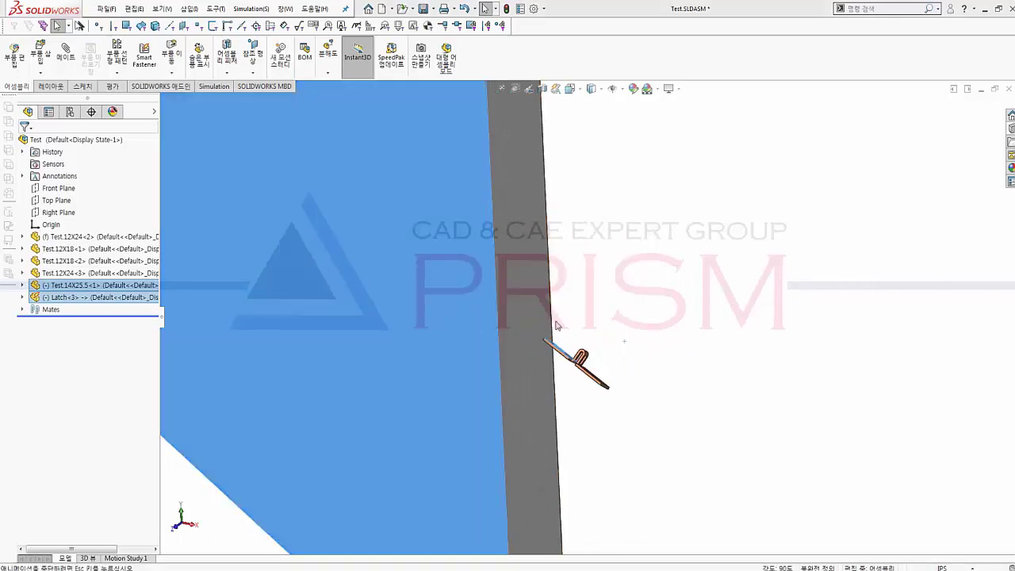
click(21, 310)
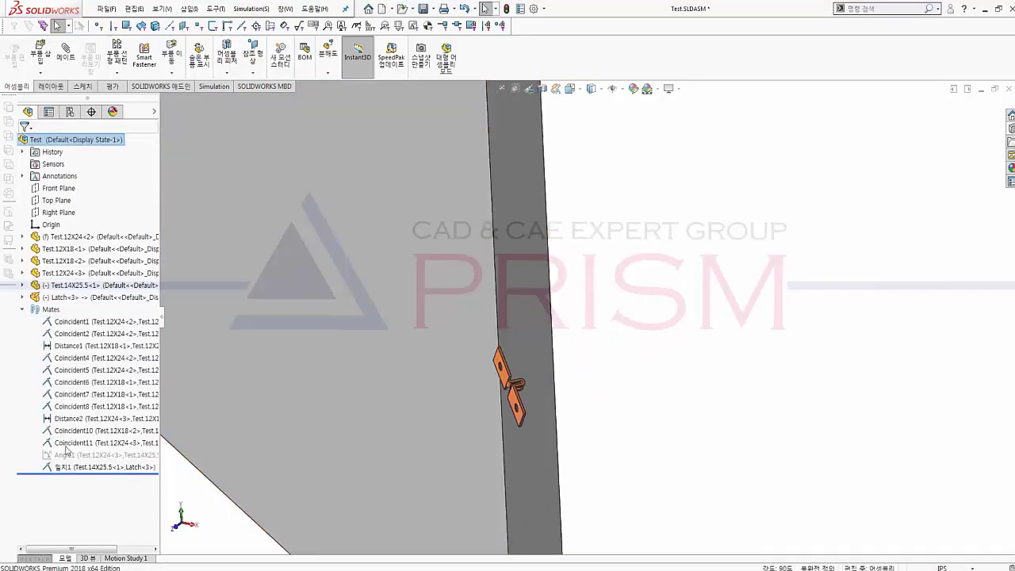
right_click(85, 467)
click(121, 412)
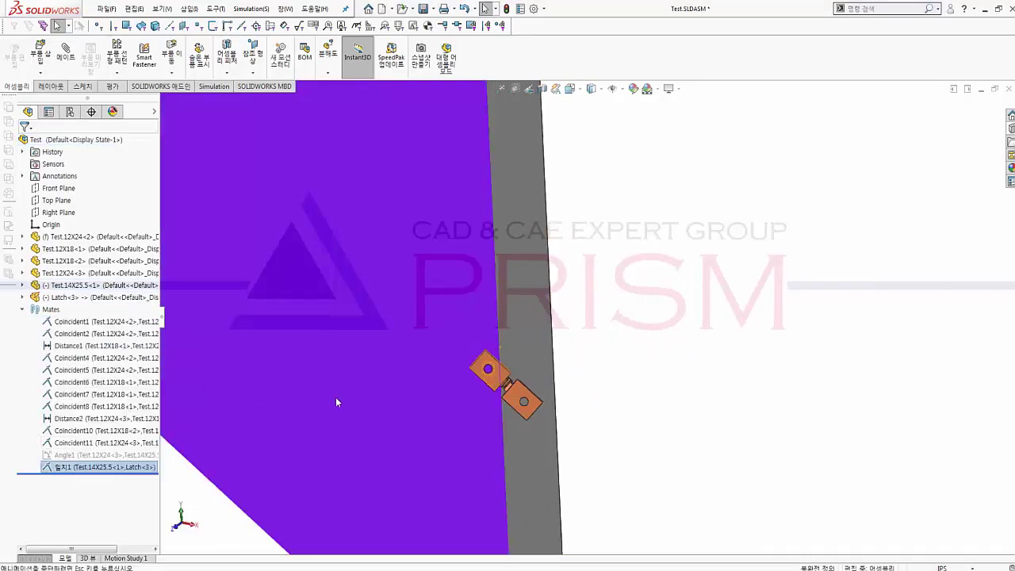
Select a Latch edge and the door panel edges to set up the next mate
scroll(539, 380, down, 3)
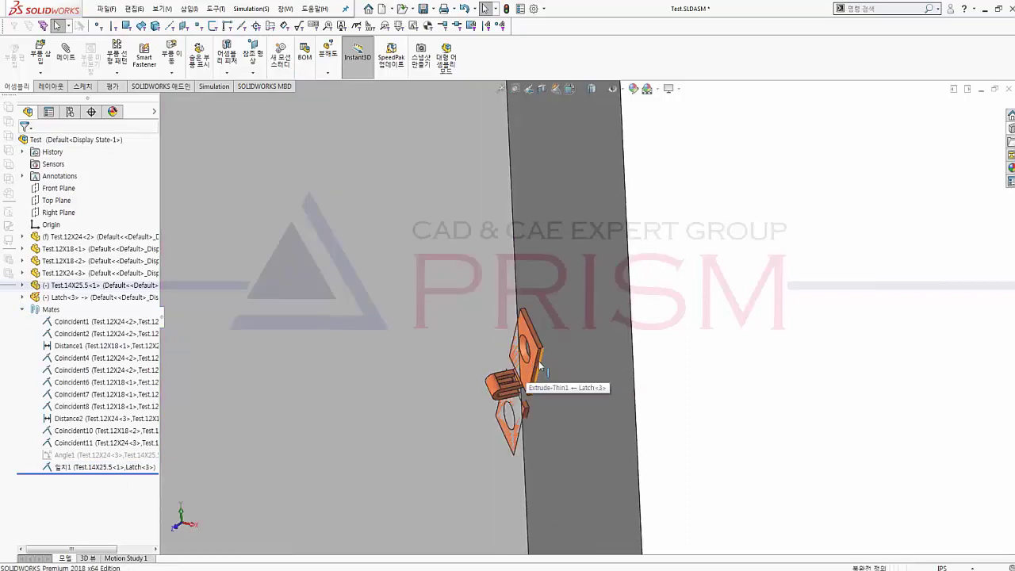
click(539, 365)
middle_drag(541, 367, 657, 400)
click(646, 369)
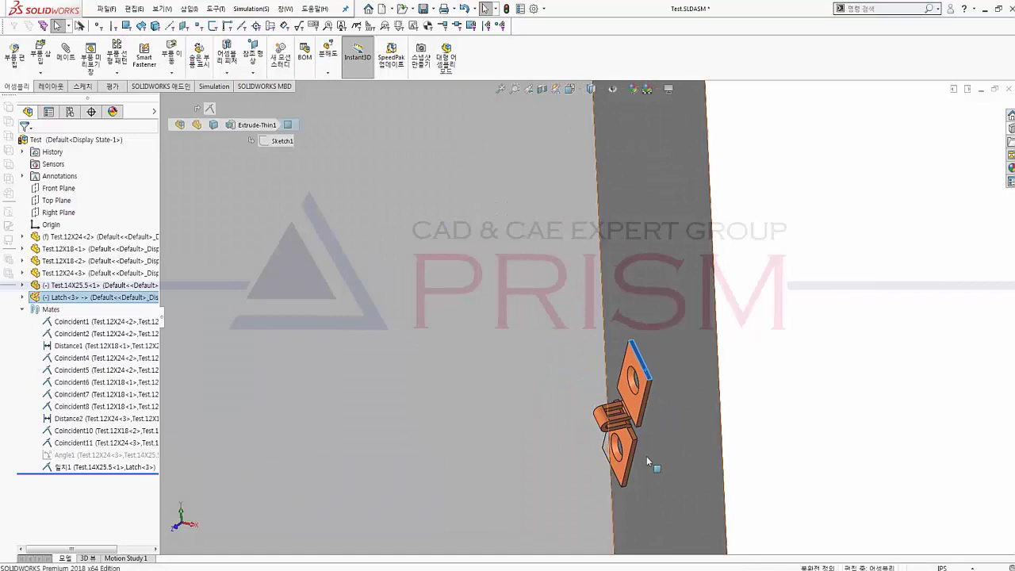
middle_drag(647, 456, 617, 461)
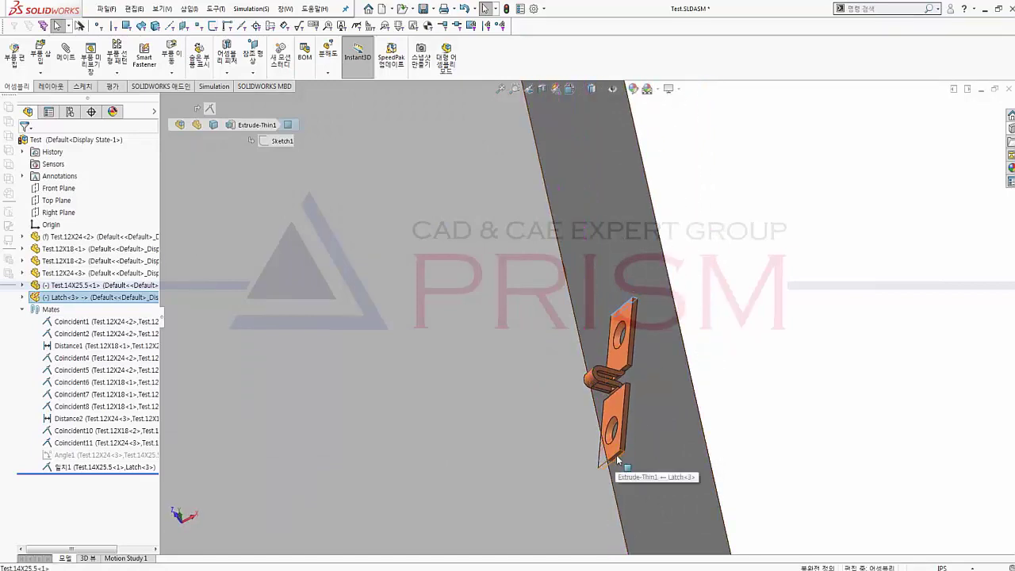
mouse_move(618, 460)
middle_down()
mouse_move(607, 503)
mouse_move(612, 475)
middle_up()
ctrl+click(601, 402)
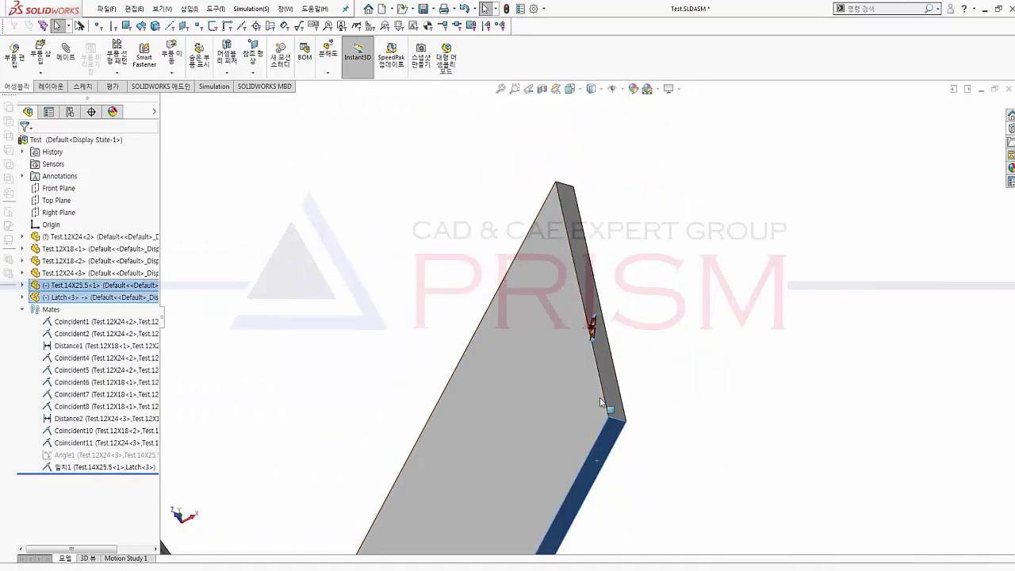
mouse_move(601, 402)
middle_down()
mouse_move(555, 550)
mouse_move(605, 234)
middle_up()
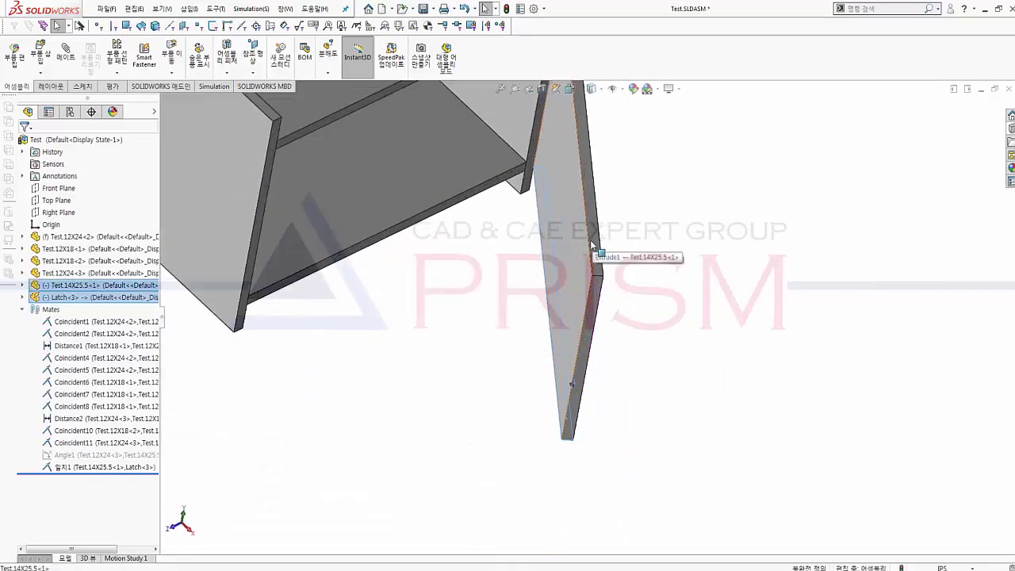
click(591, 246)
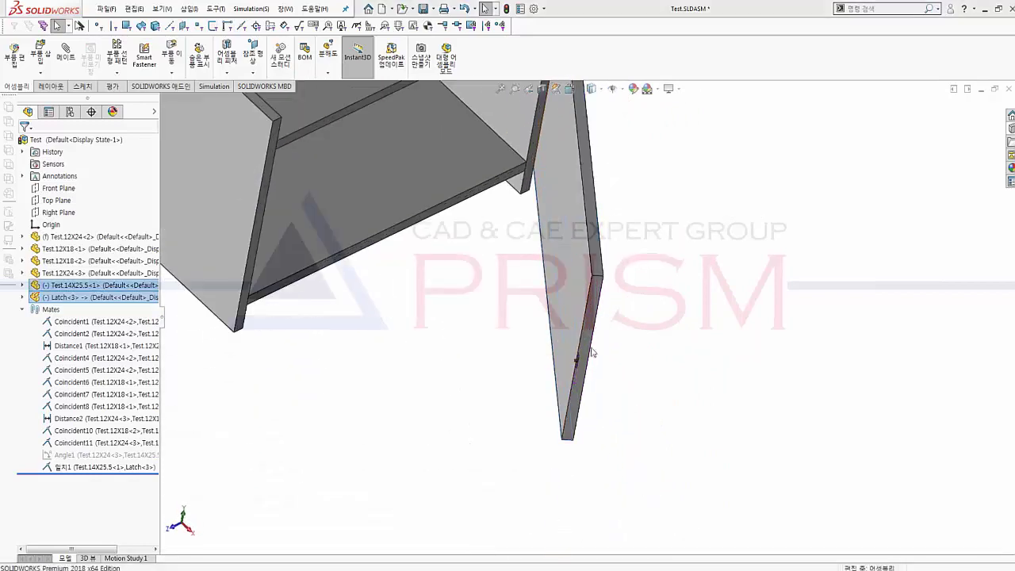
Add a flipped distance mate between the latch edge and the door panel face
scroll(591, 351, down, 3)
scroll(579, 357, down, 3)
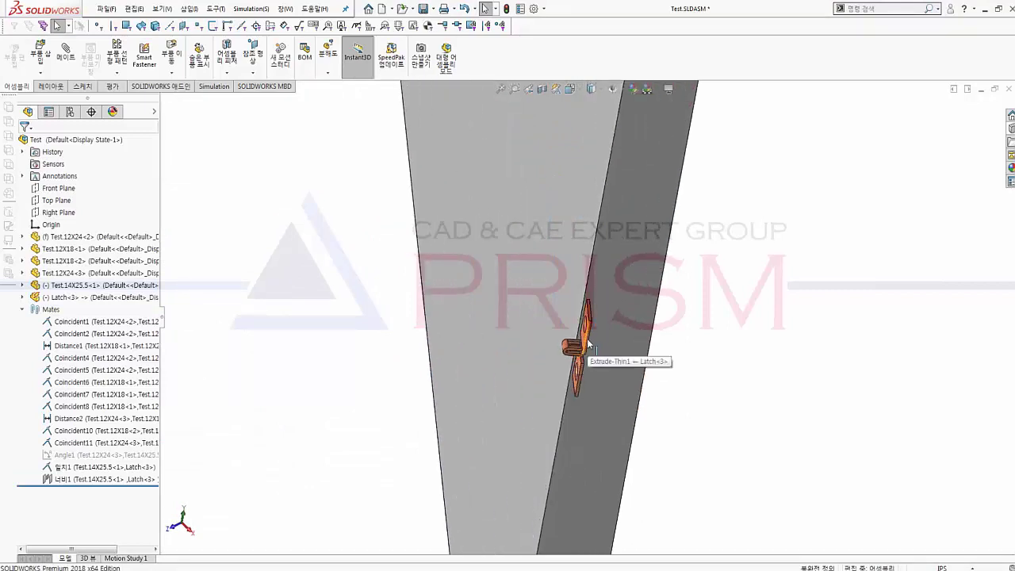
scroll(587, 338, down, 2)
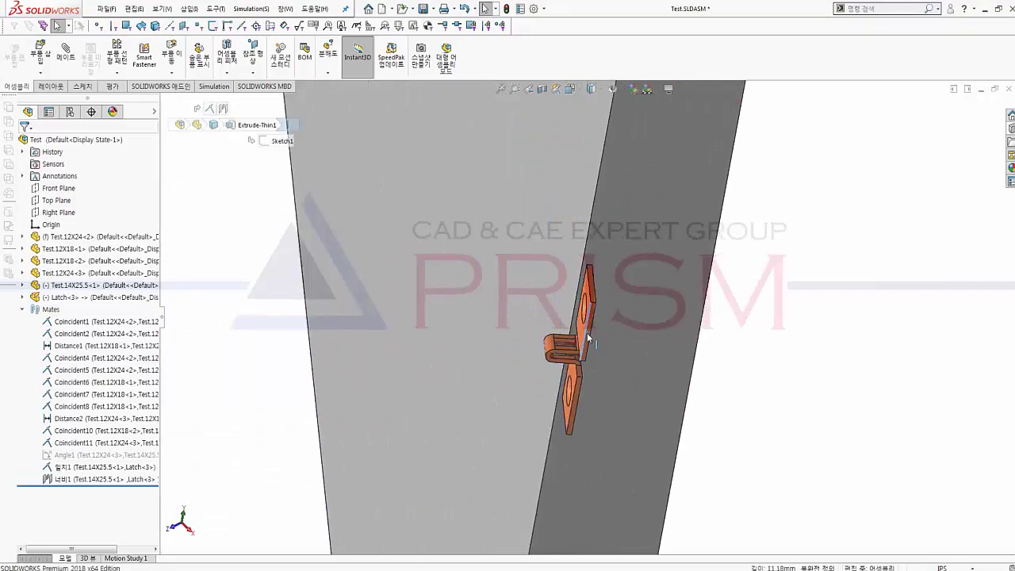
click(586, 332)
ctrl+click(603, 233)
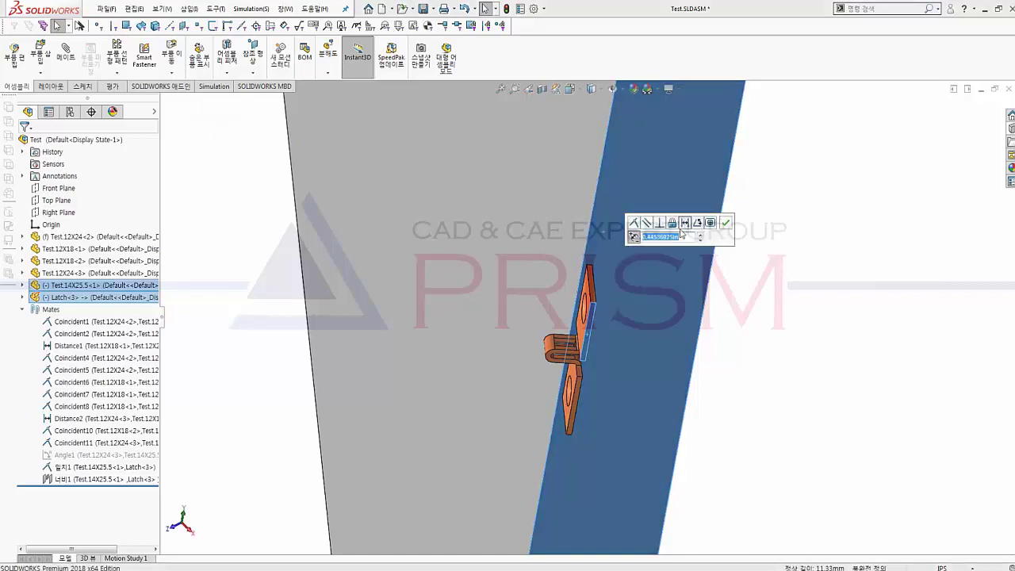
text(0.375)
click(679, 229)
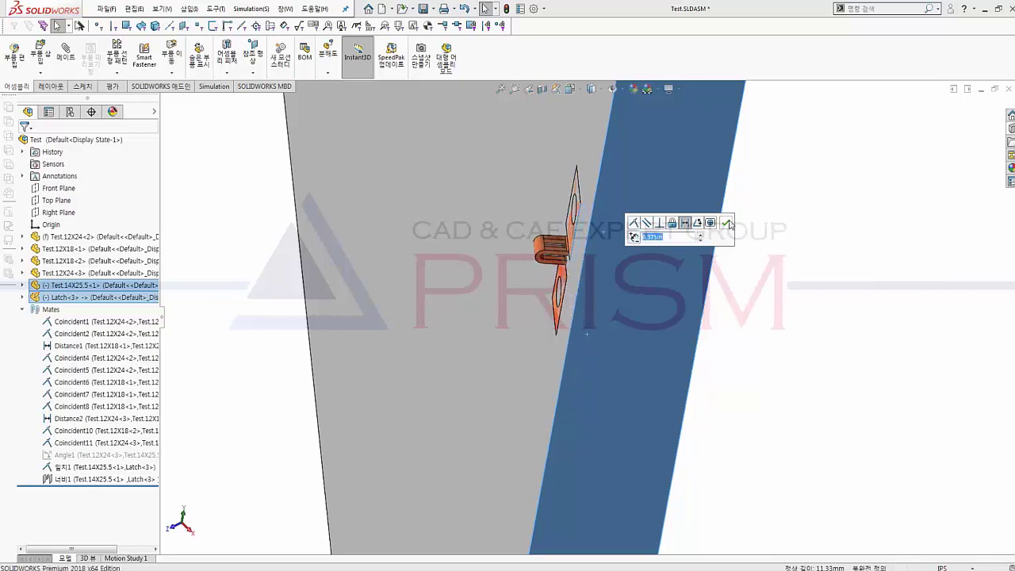
click(728, 225)
mouse_move(786, 266)
middle_down()
mouse_move(689, 301)
mouse_move(737, 259)
mouse_move(749, 265)
middle_up()
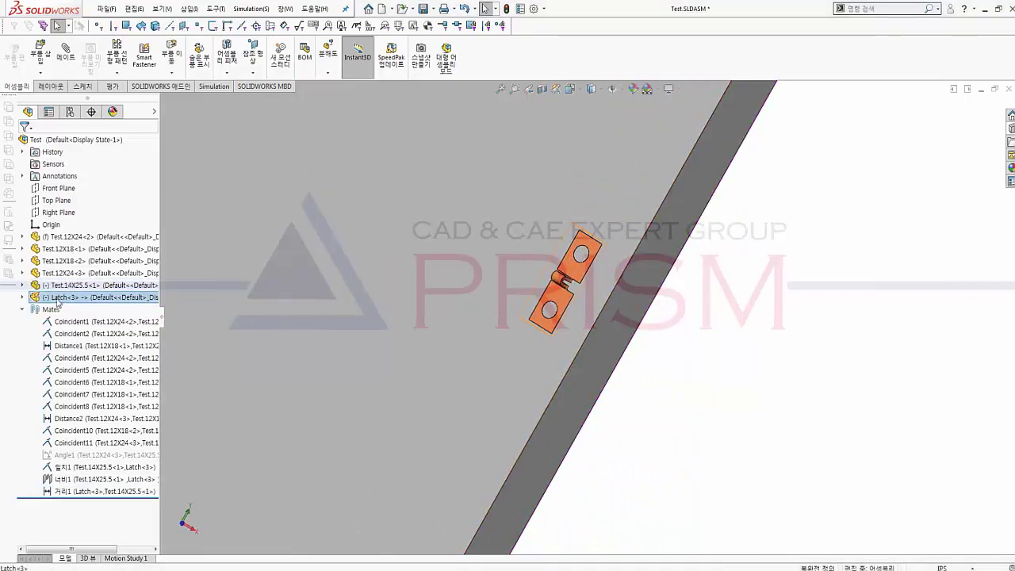
right_click(57, 297)
Insert the Latch's smart features, referencing the door panel face, to add screws and Cut-Extrude1
click(133, 401)
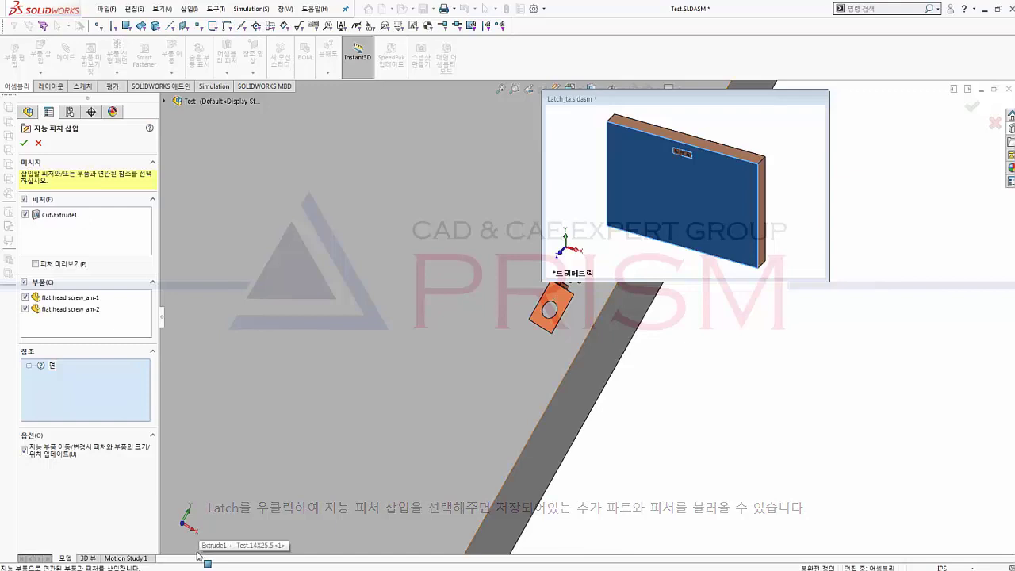
click(377, 387)
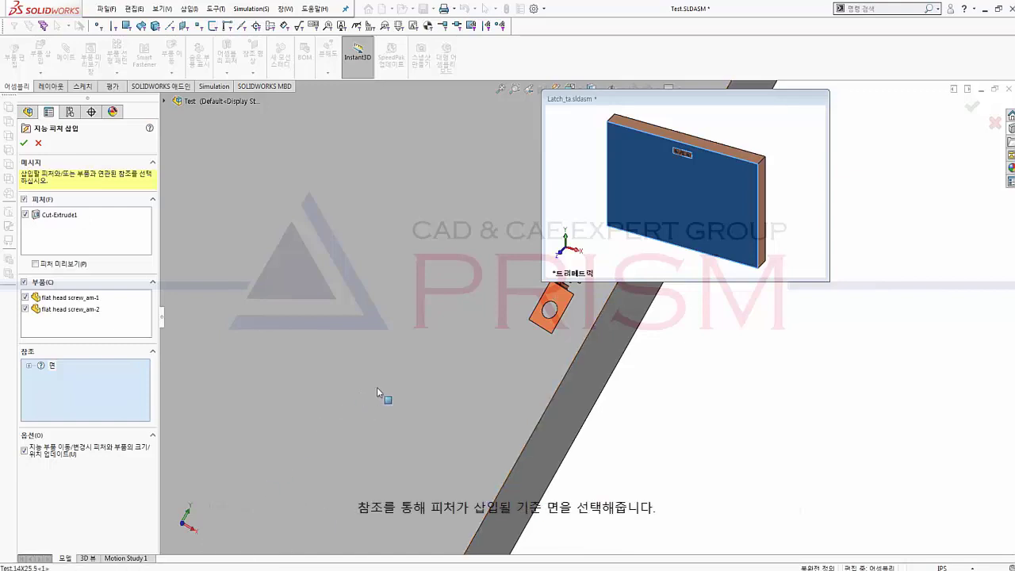
middle_drag(387, 393, 359, 408)
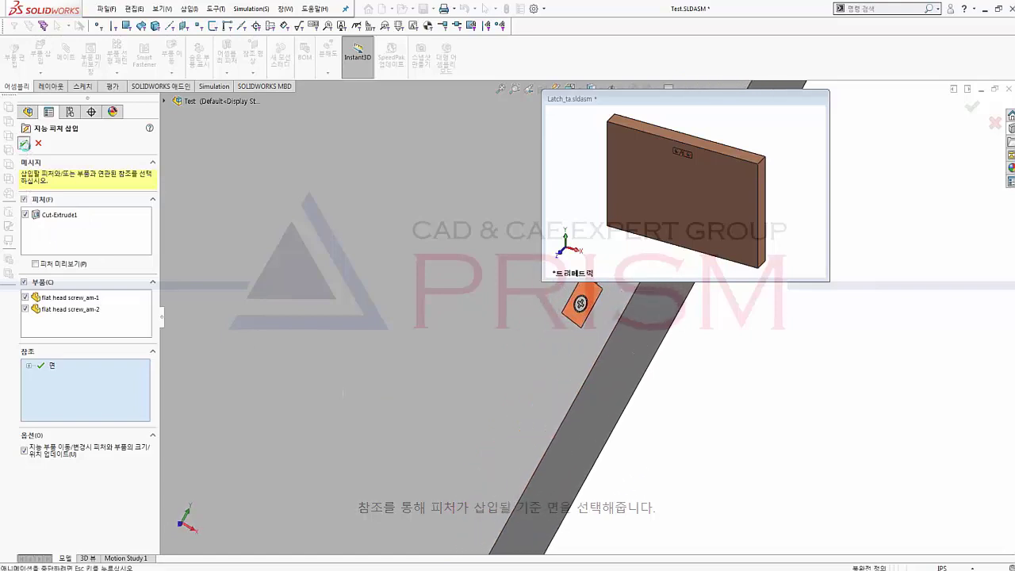
click(24, 143)
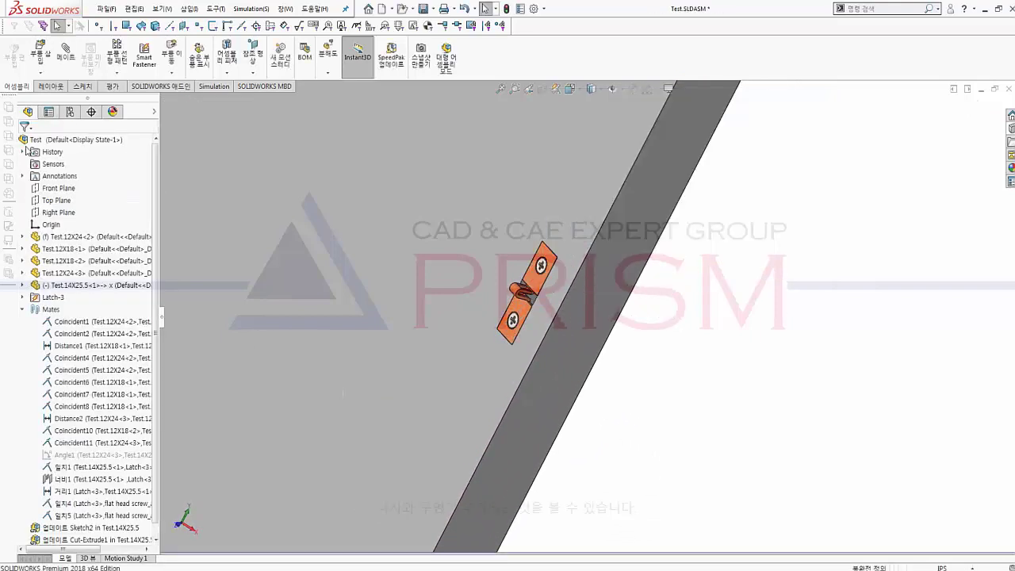
Inspect the latch screws up close, then return to the isometric view of the cabinet
middle_drag(333, 277, 465, 357)
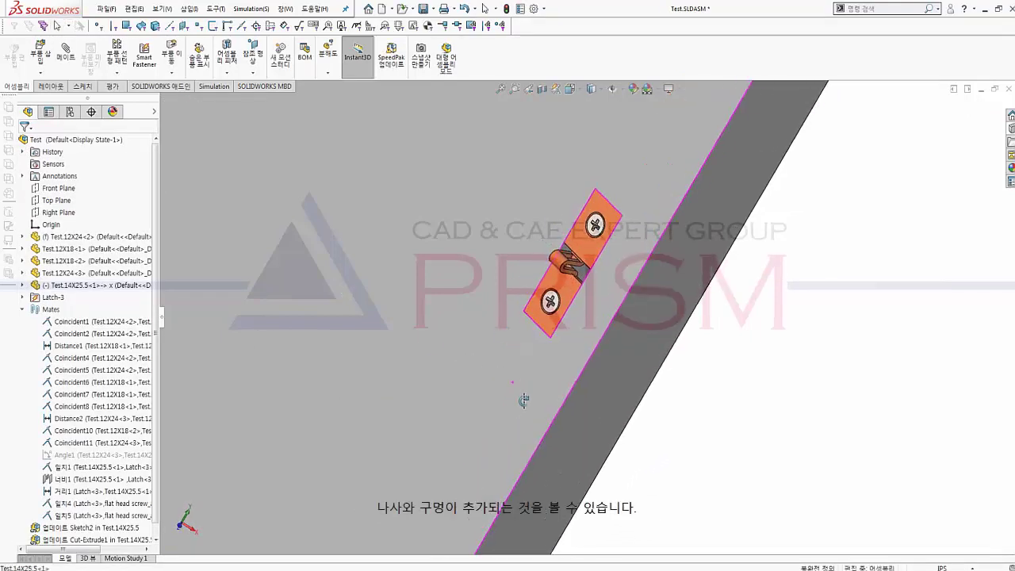
middle_drag(521, 389, 572, 357)
scroll(587, 293, up, 3)
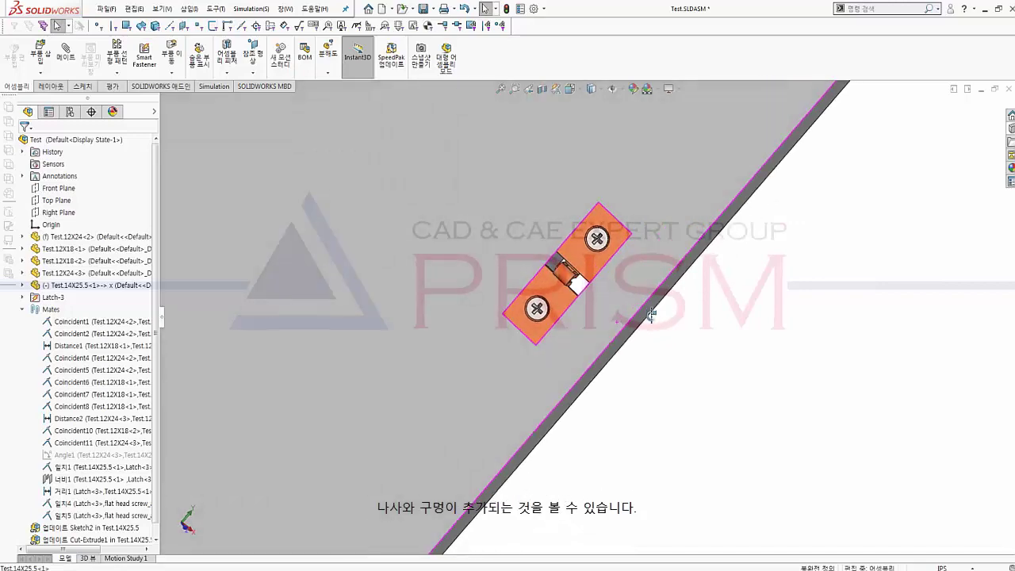
scroll(616, 351, up, 3)
scroll(565, 349, up, 3)
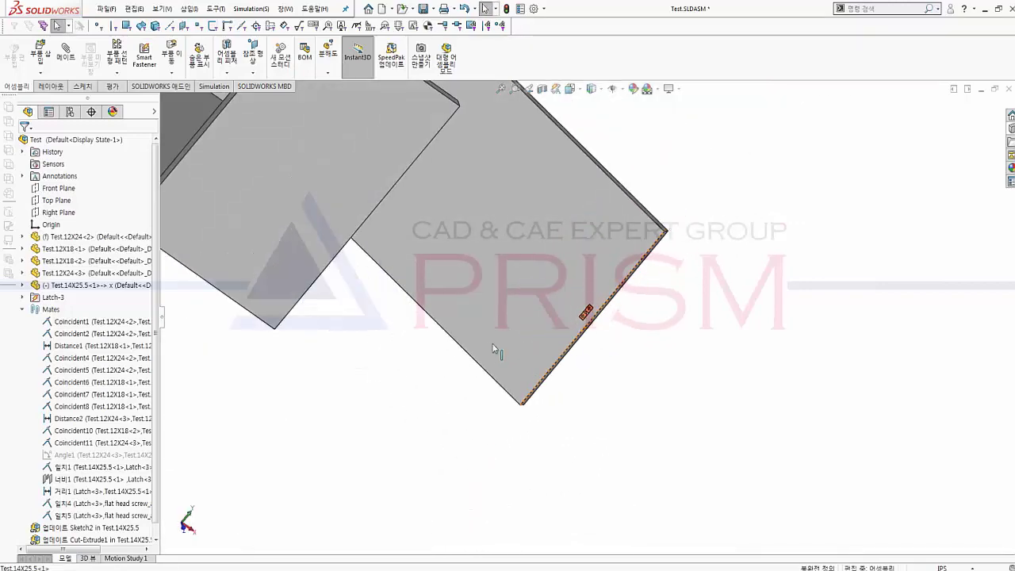
key(ctrl+7)
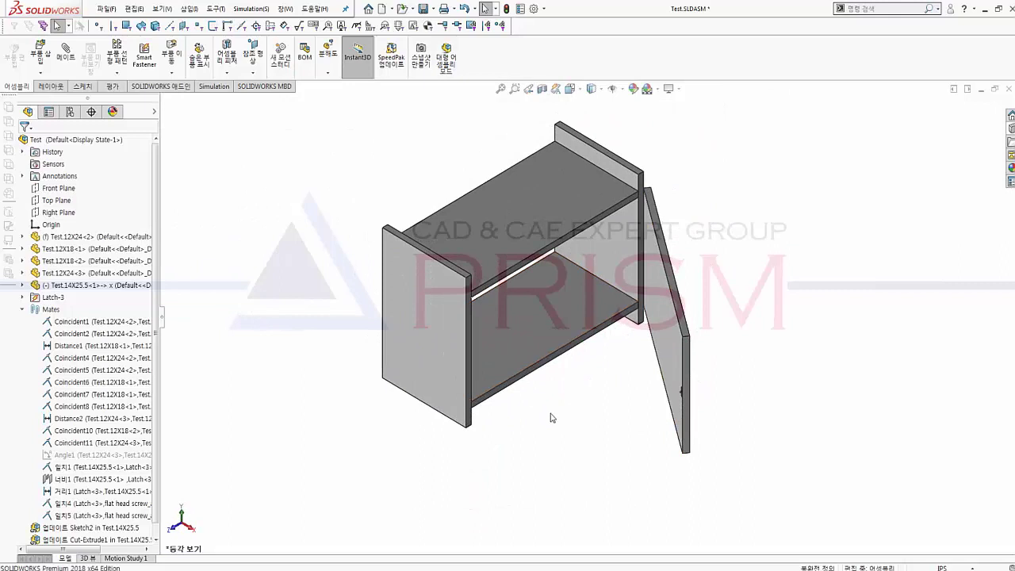
scroll(551, 408, down, 1)
Save all modified documents and minimize the Test assembly window
key(ctrl+s)
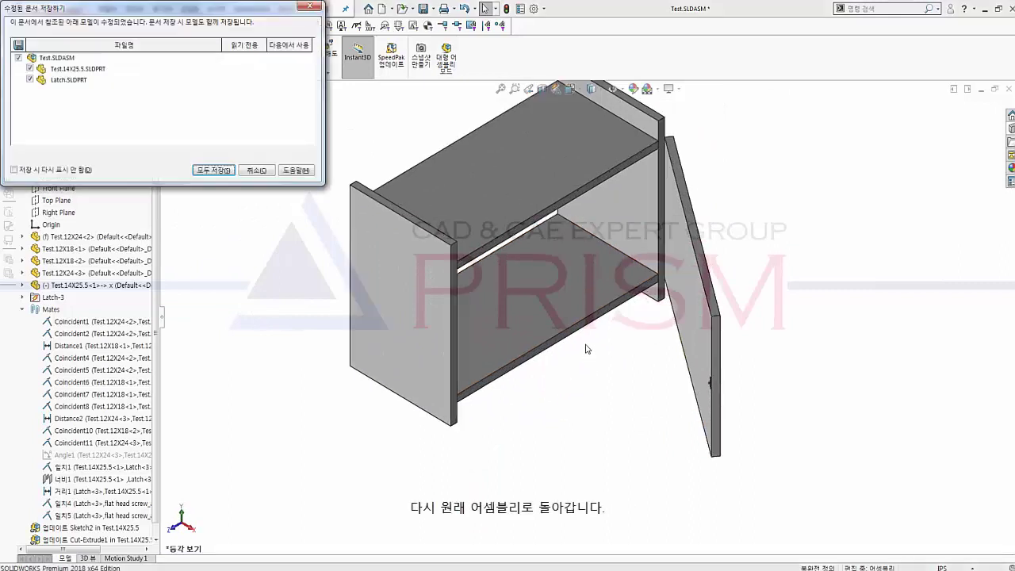
click(208, 171)
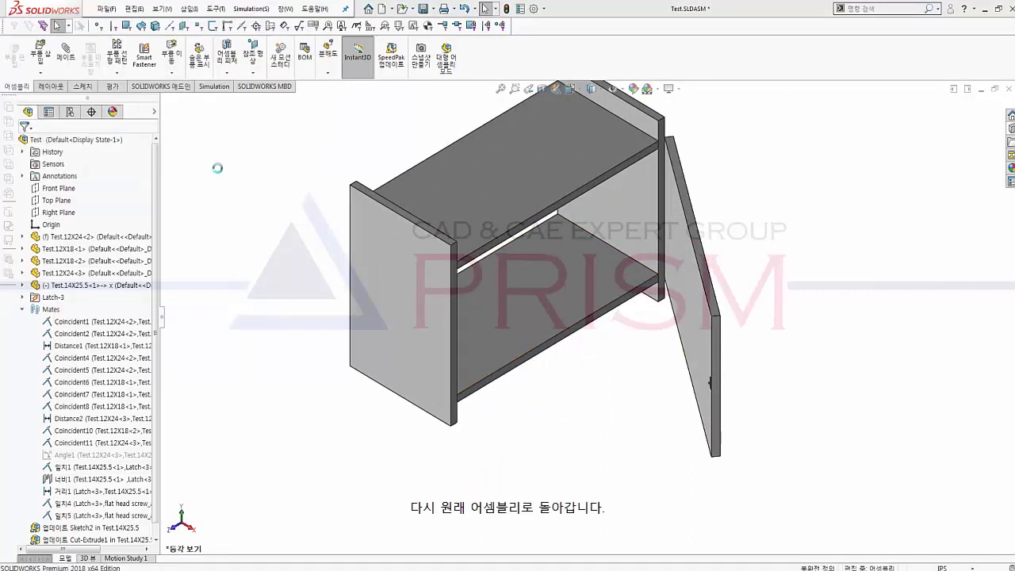
click(981, 89)
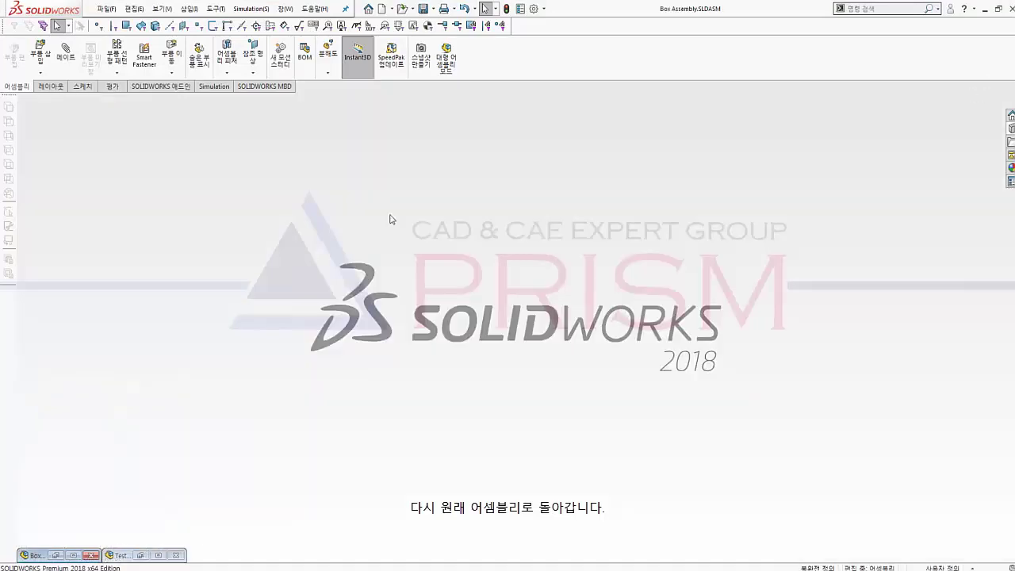
Back in Box Assembly, add M2 flat head screws to the lock plate's holes with Smart Fastener
click(56, 555)
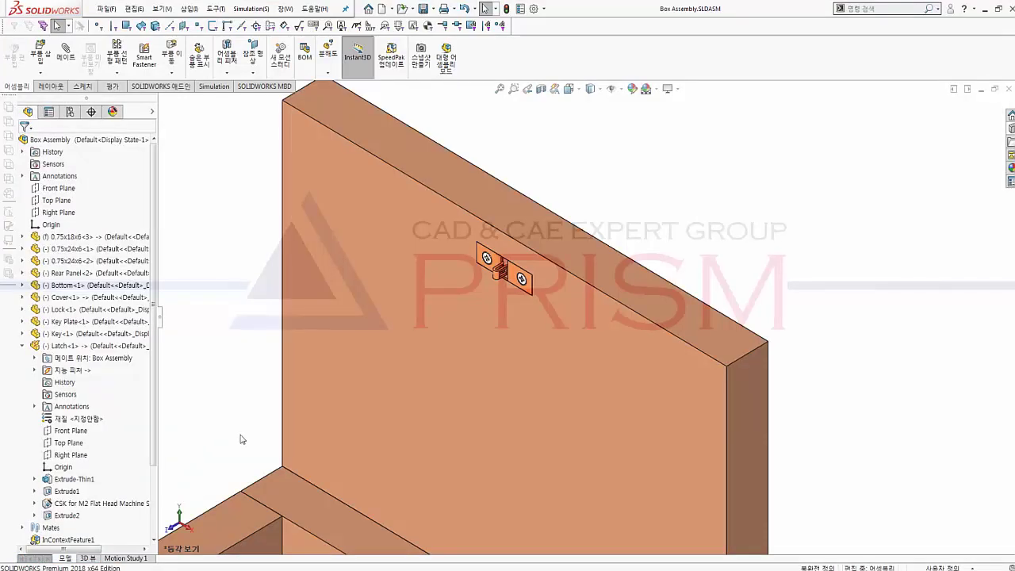
scroll(242, 440, up, 5)
scroll(467, 518, down, 3)
scroll(478, 518, down, 3)
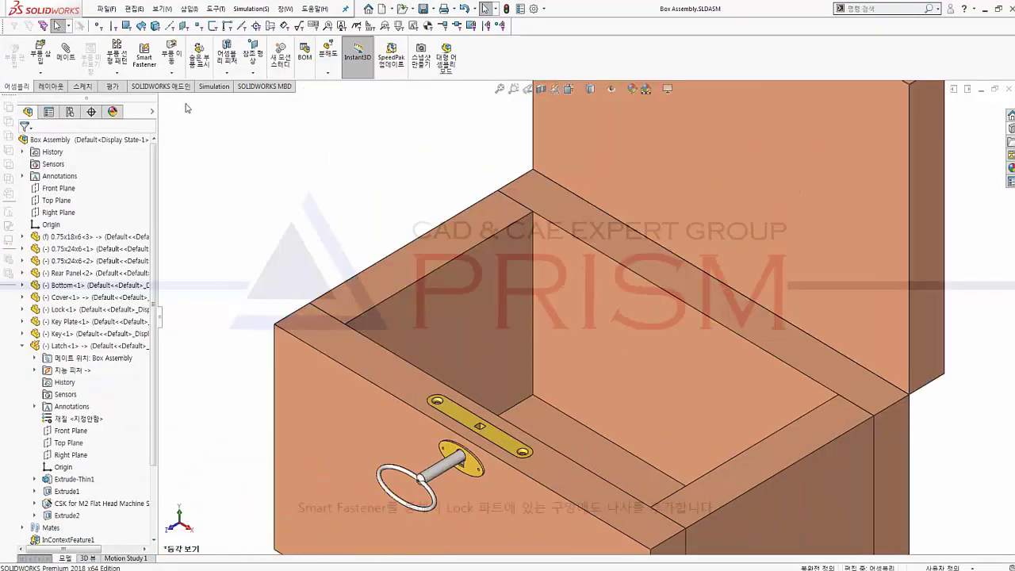
click(144, 54)
click(461, 408)
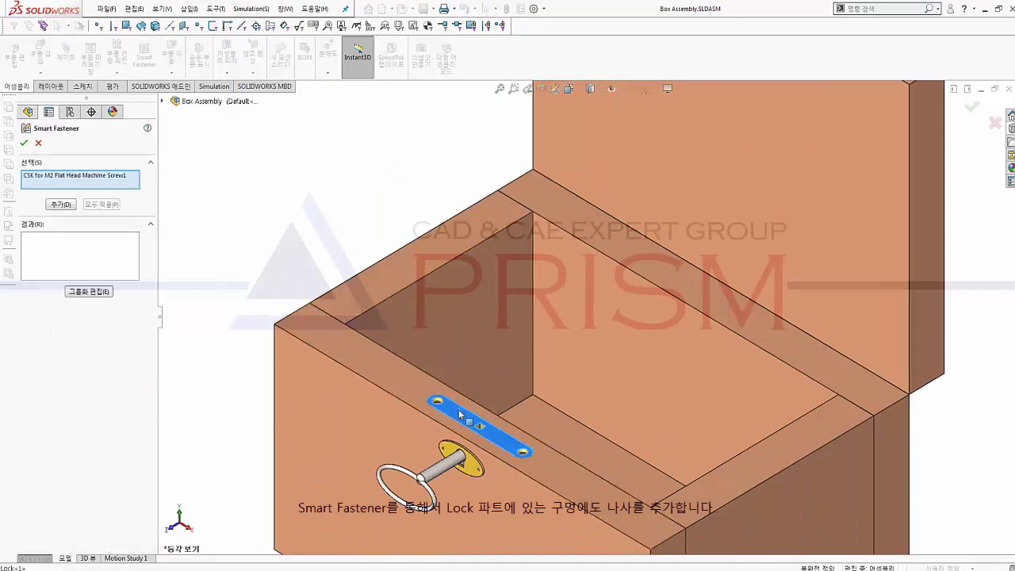
click(53, 204)
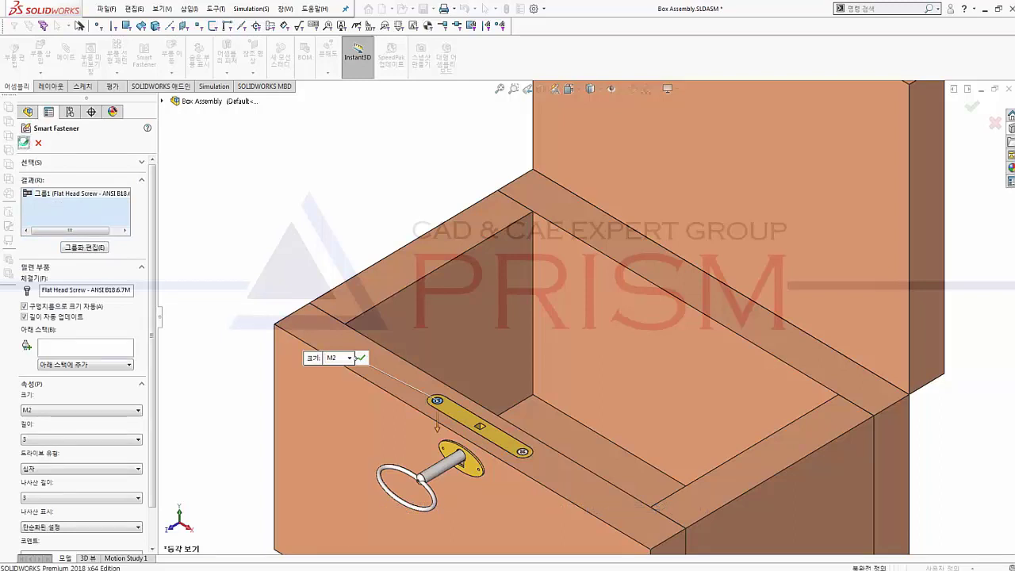
click(361, 357)
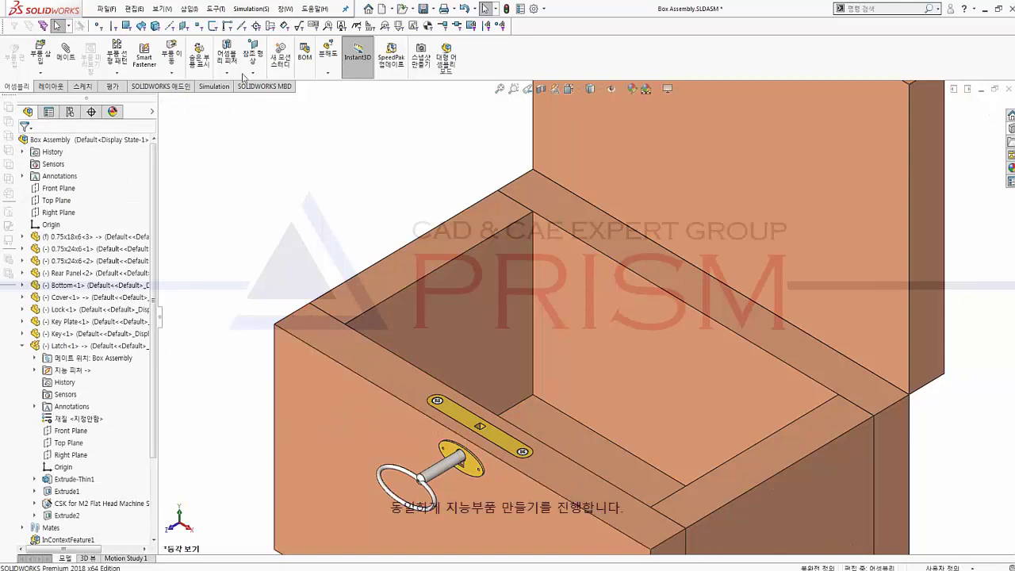
Start a smart component on the Lock, adding both screws, the Key Plate and the Key
click(213, 8)
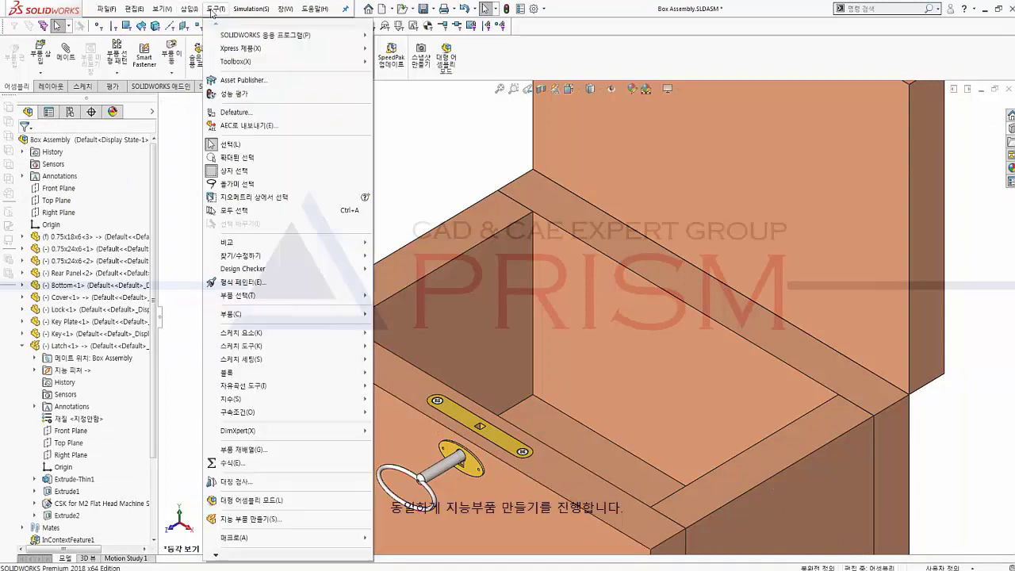
click(264, 520)
click(456, 413)
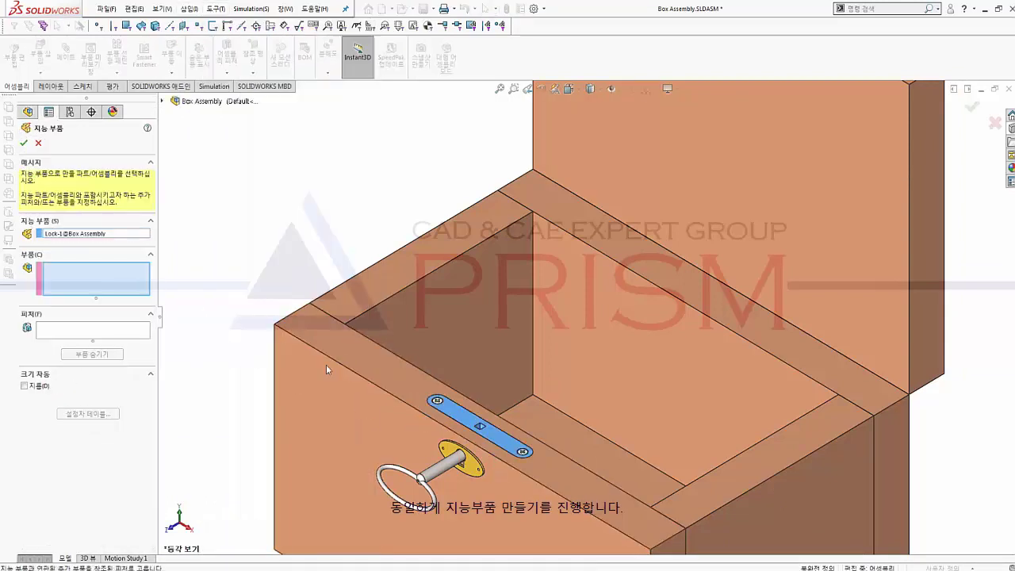
scroll(442, 404, down, 3)
click(464, 383)
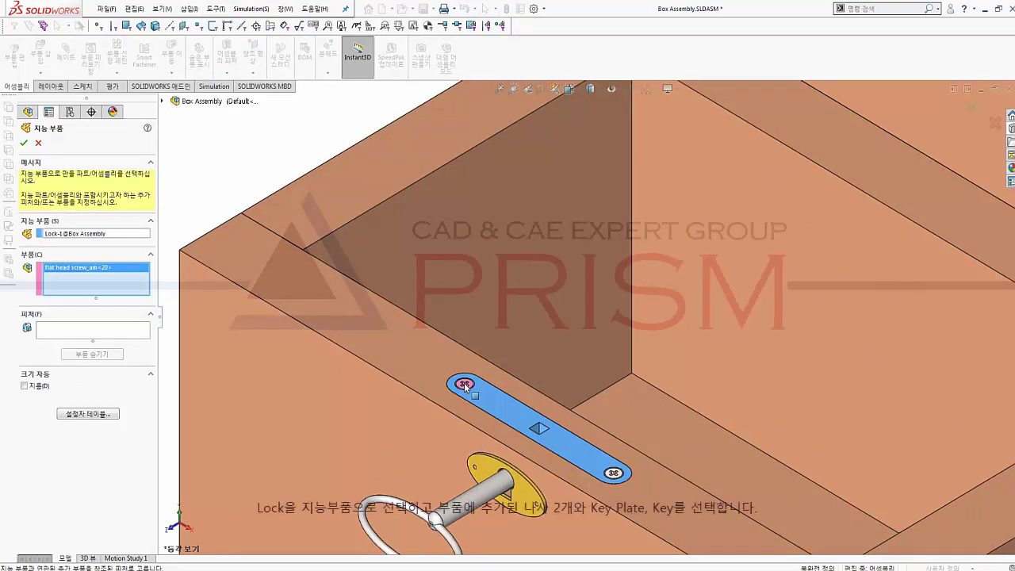
click(614, 474)
click(546, 509)
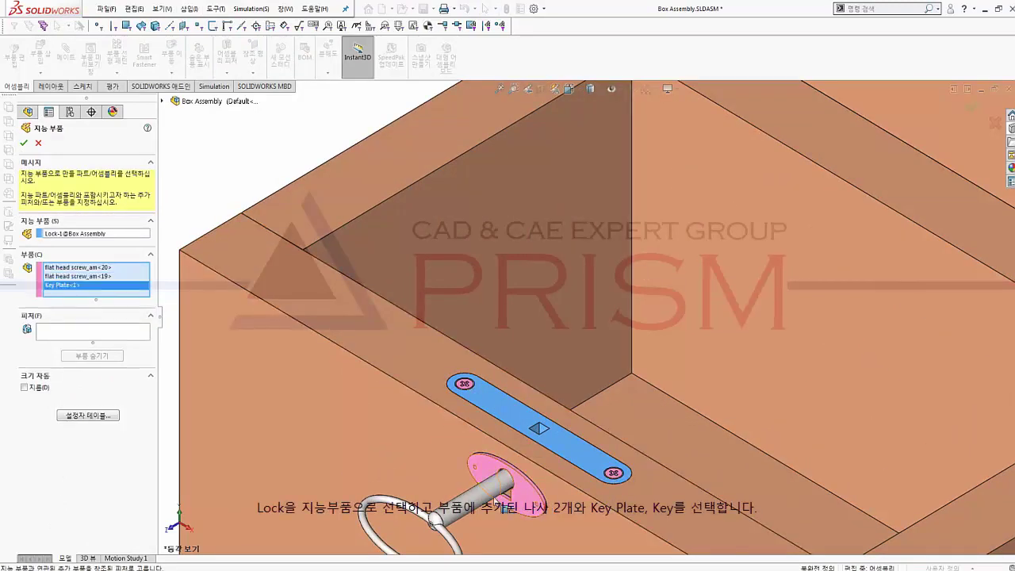
click(485, 500)
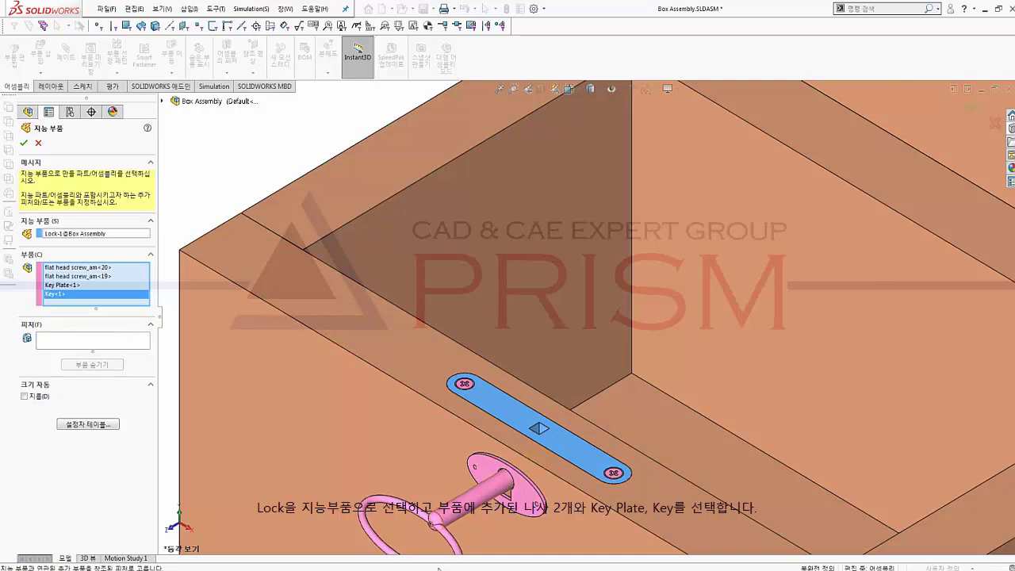
Hide those components, add Cut-Extrude1–3 as features, and confirm the Lock smart component
click(92, 365)
click(476, 401)
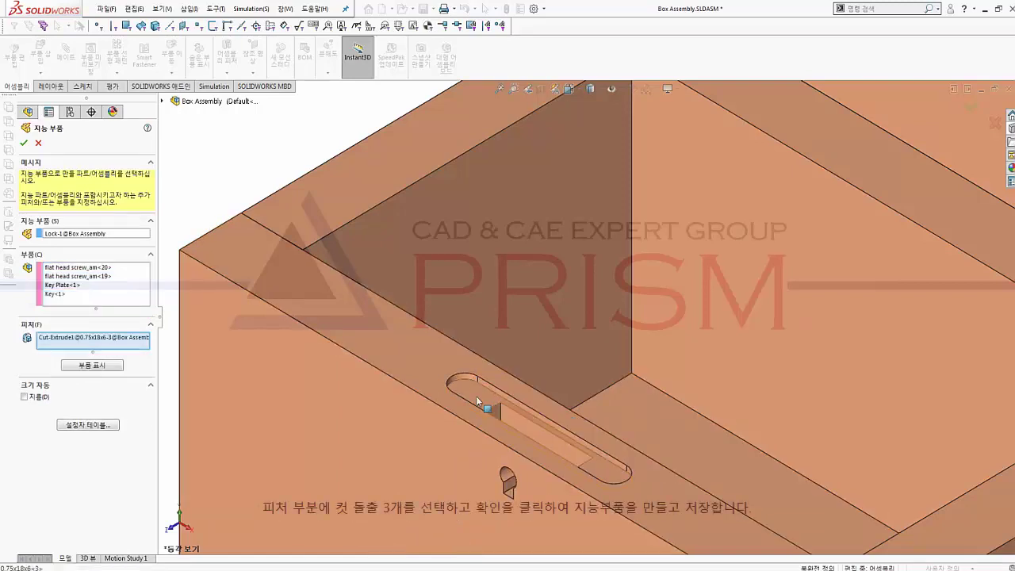
click(510, 422)
click(508, 482)
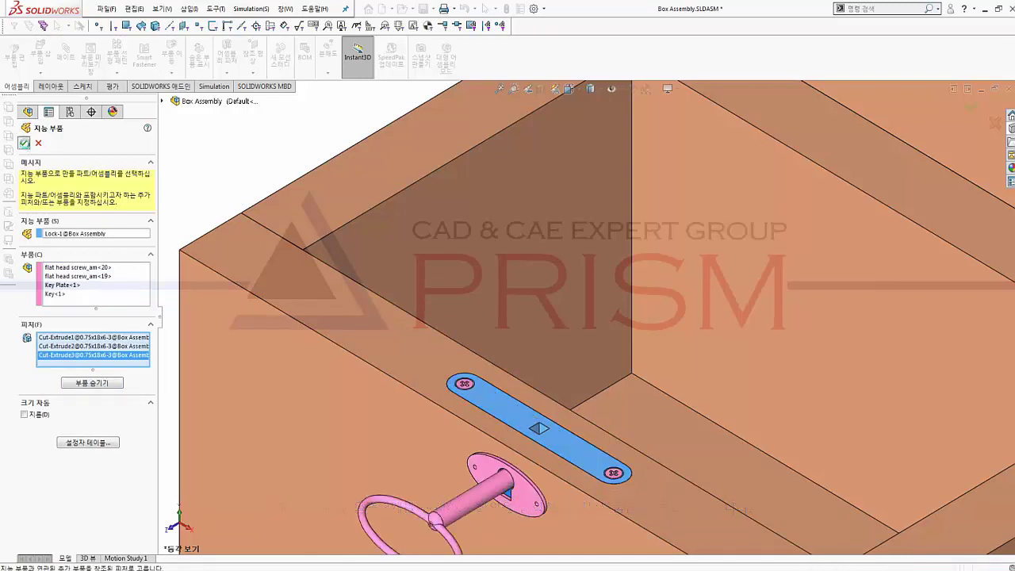
click(24, 144)
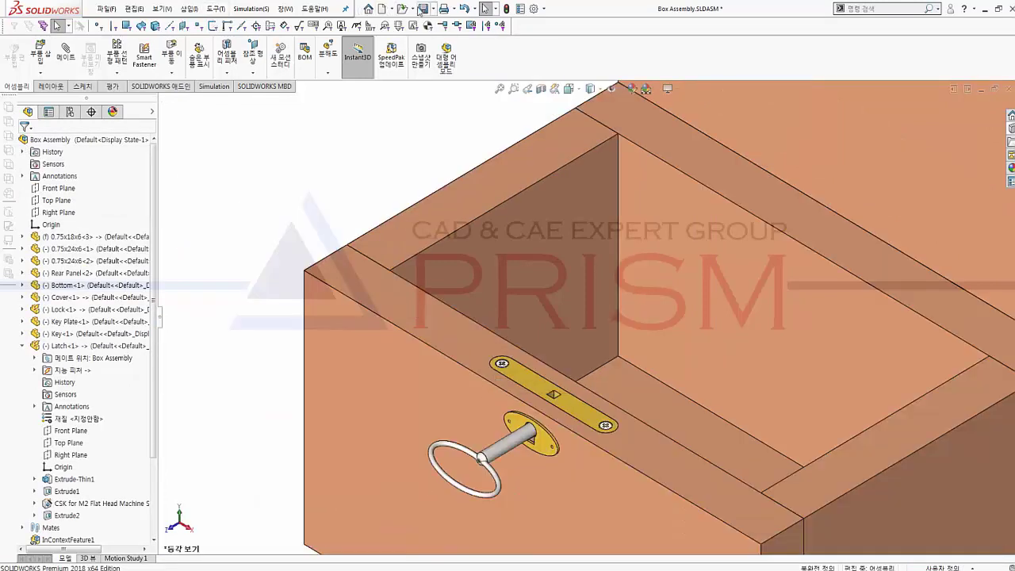
Save all modified documents and answer the rebuild prompt
click(422, 9)
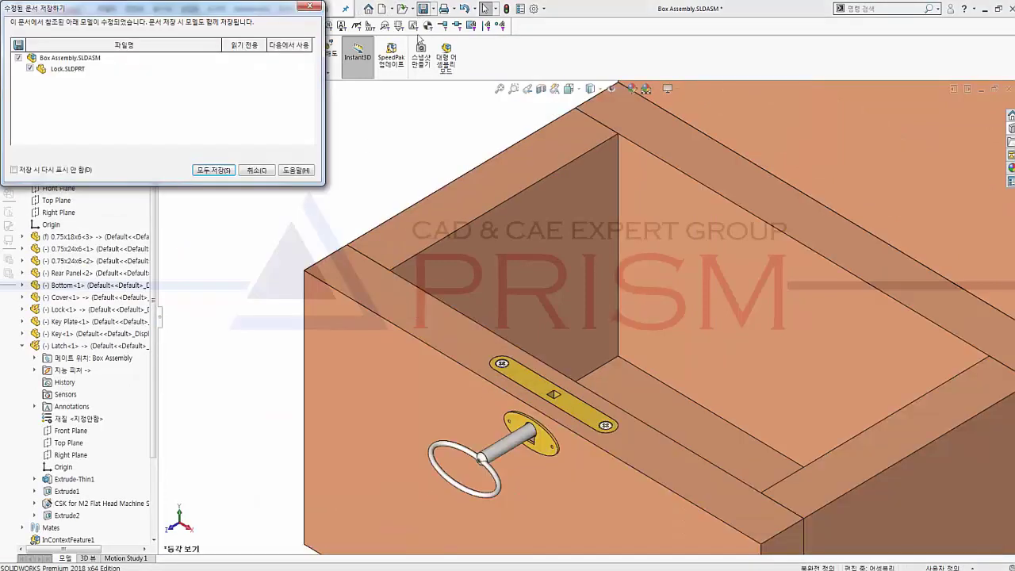
click(227, 173)
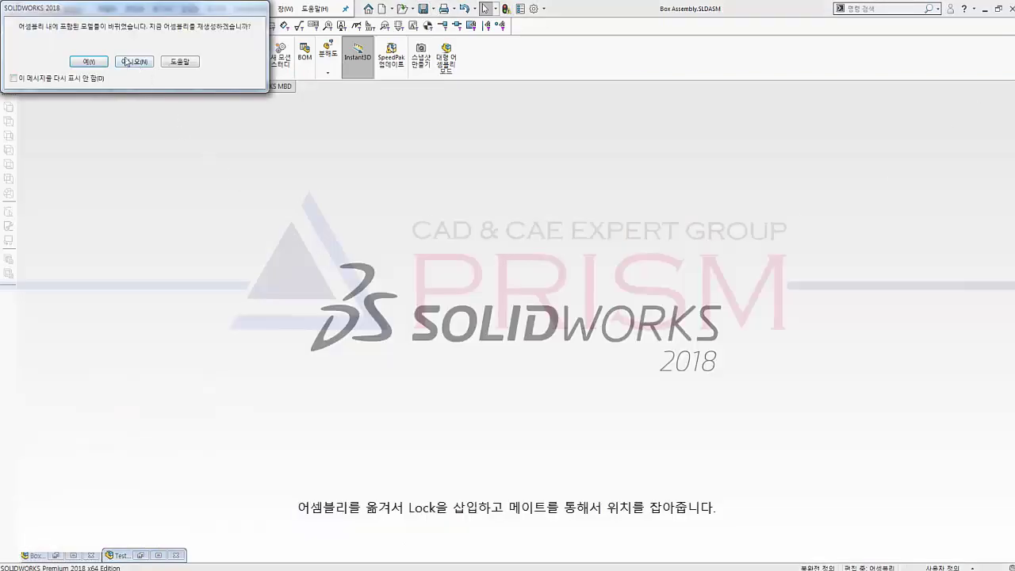
click(88, 62)
In Test.SLDASM, insert the Lock part and place it beside the side panel
double_click(121, 556)
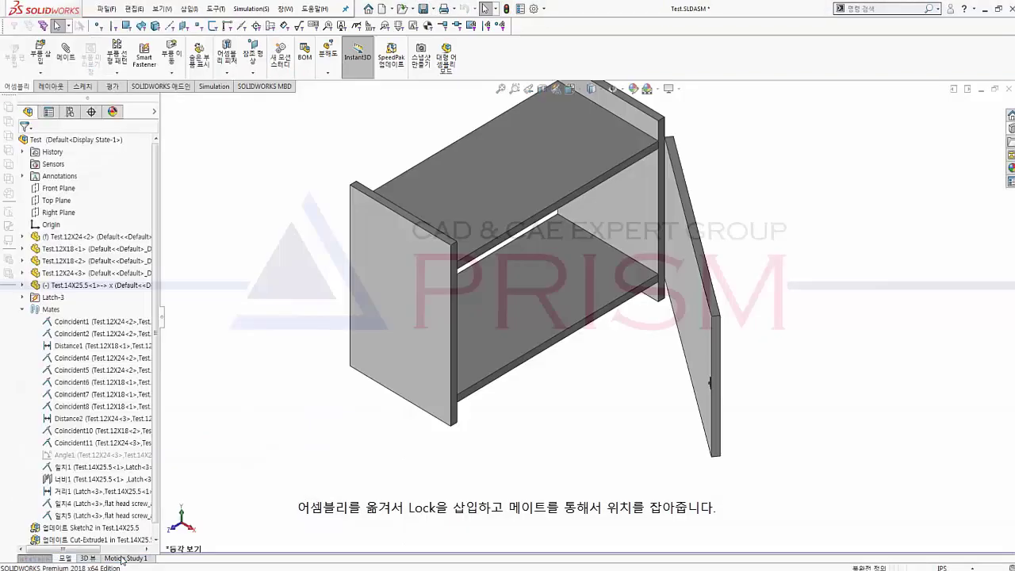
click(41, 56)
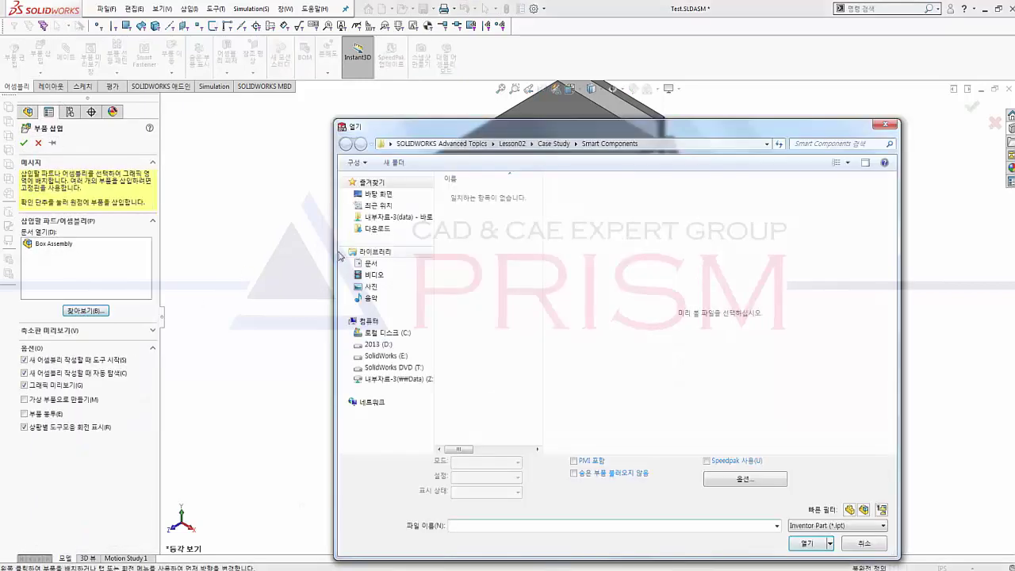
click(849, 510)
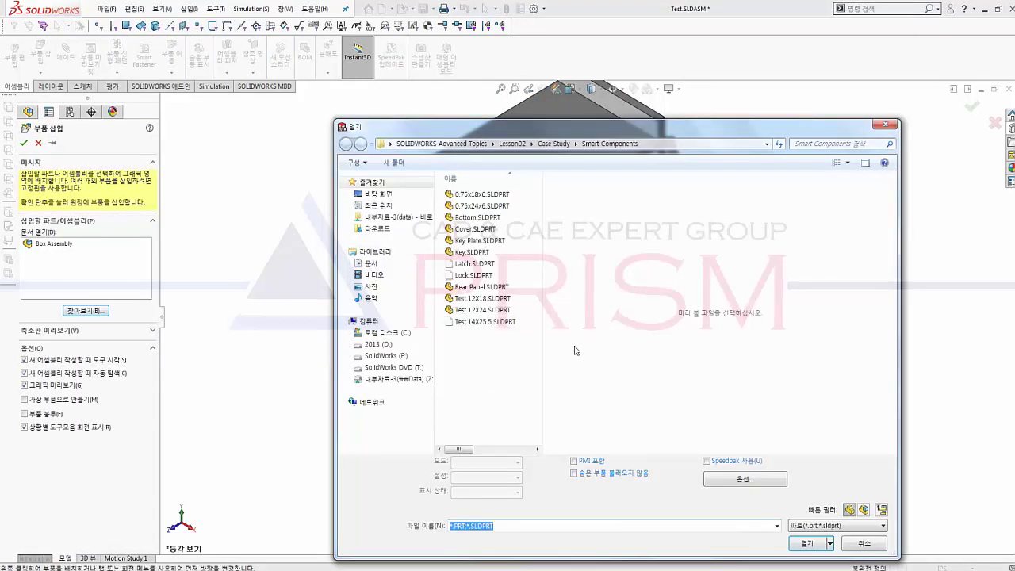
double_click(474, 276)
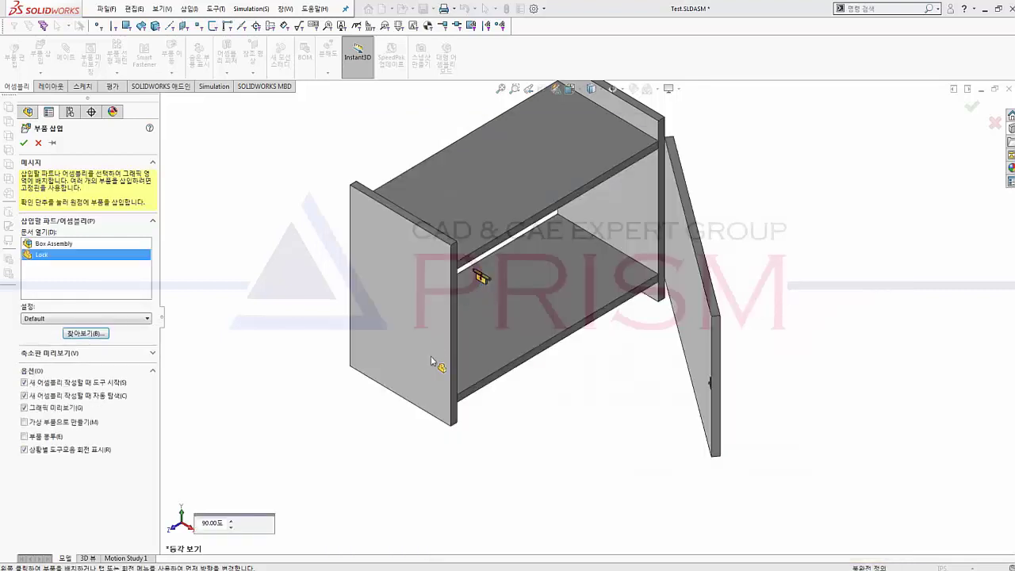
click(424, 418)
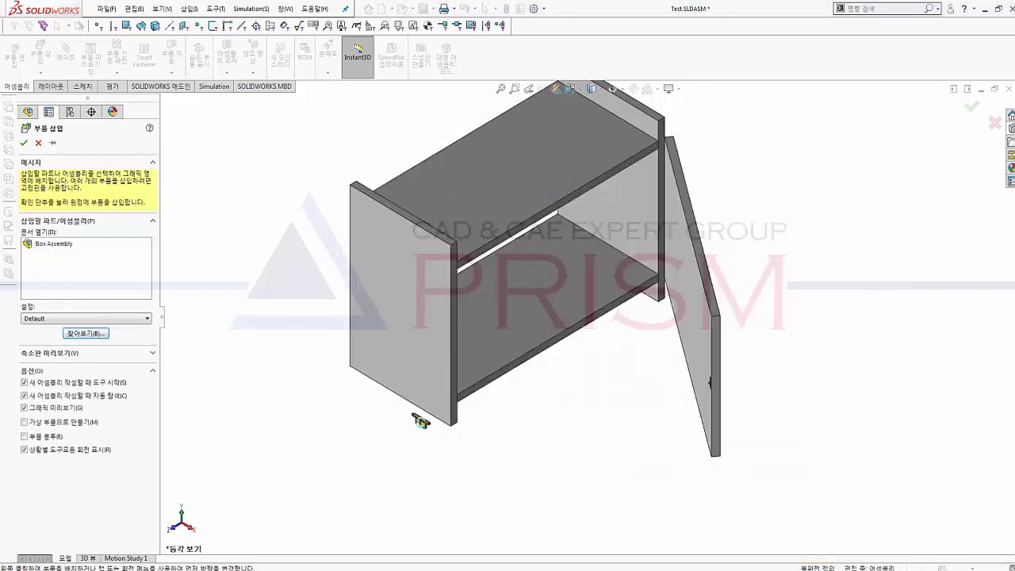
scroll(427, 430, down, 3)
scroll(427, 429, down, 3)
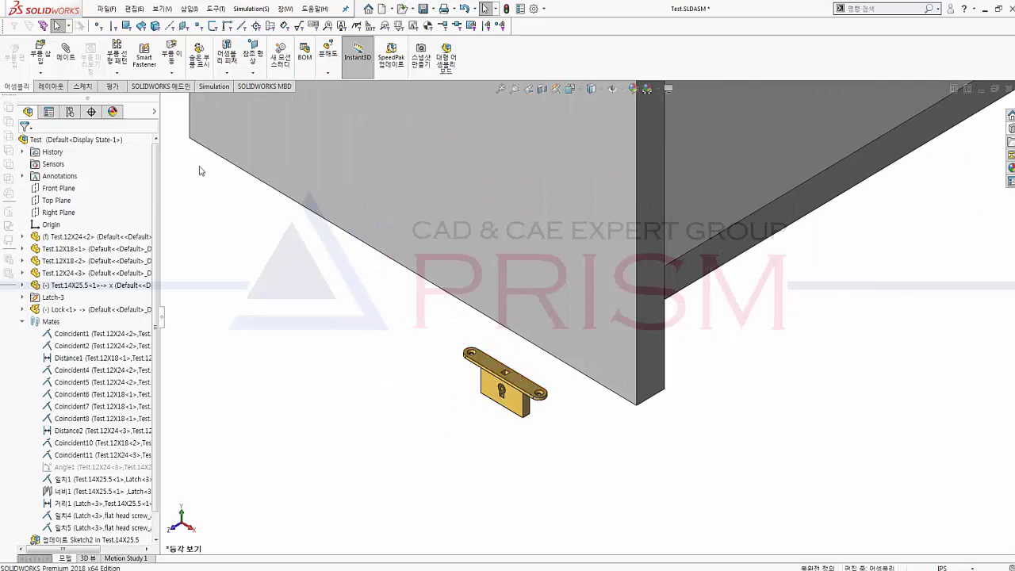
Mate a Lock face coincident to the Test.12X18 panel face with flipped alignment
click(65, 56)
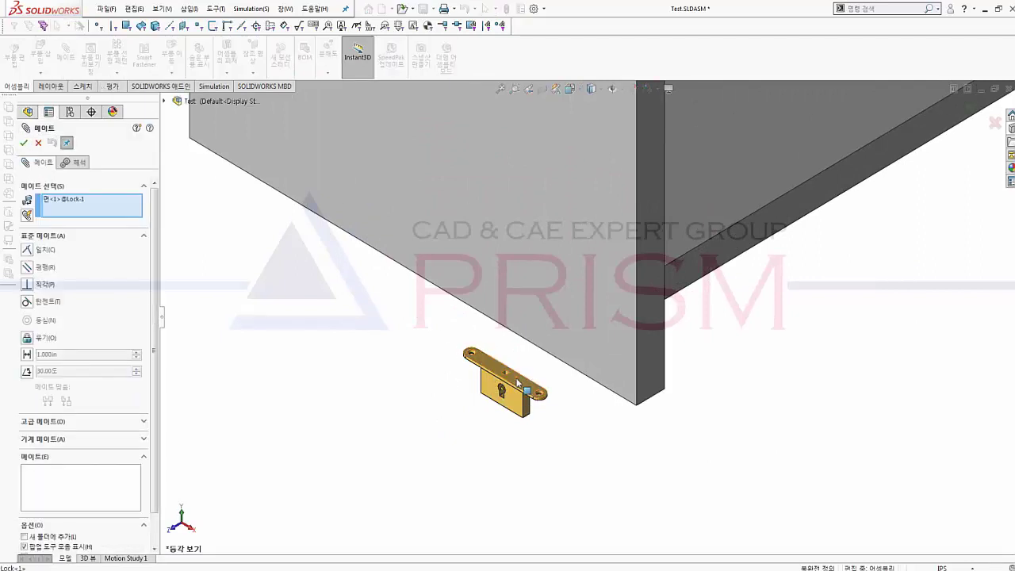
click(653, 341)
click(547, 379)
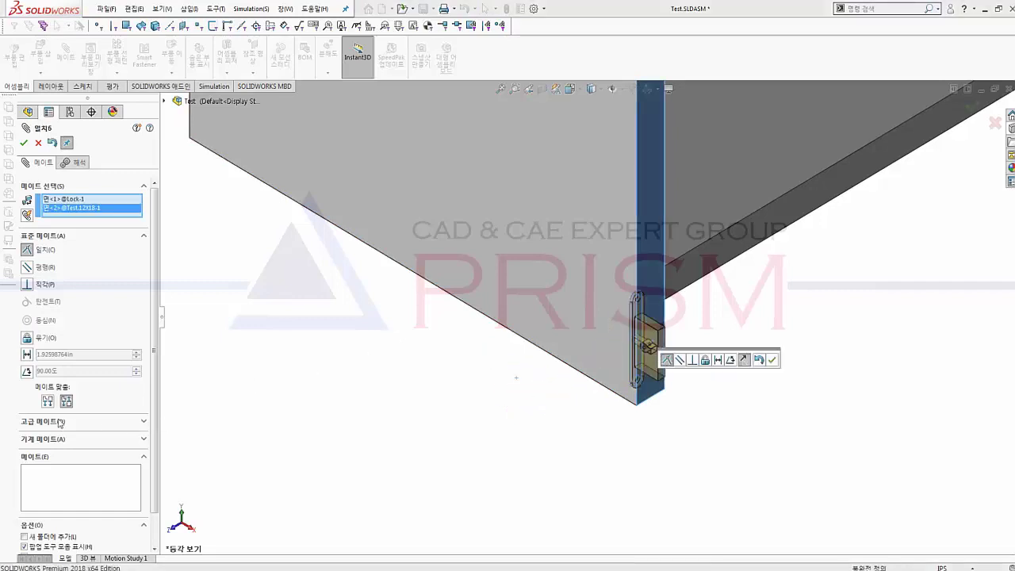
click(51, 398)
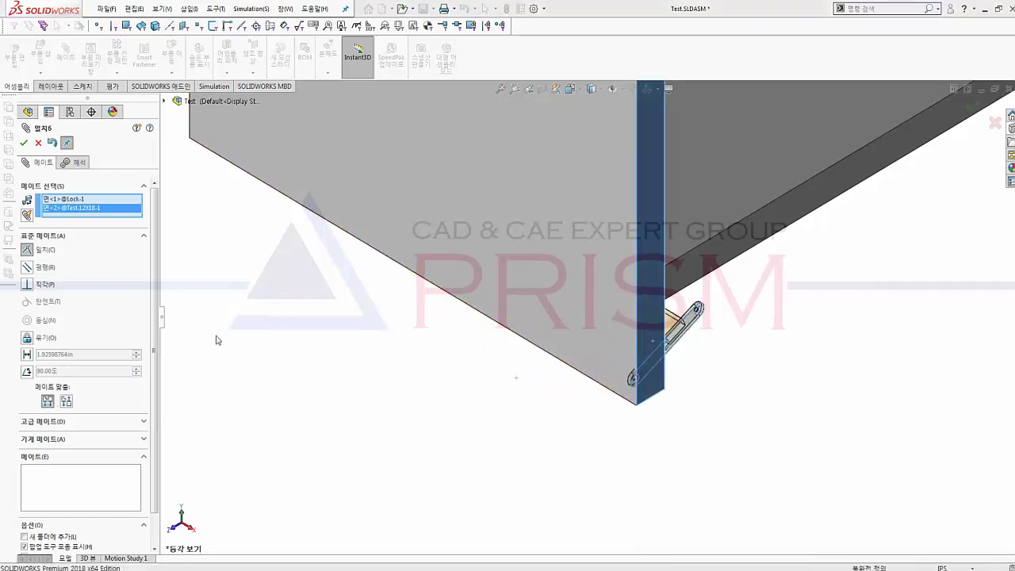
click(24, 143)
Add a width mate between two opposite Lock faces and two panel faces
middle_drag(582, 310, 643, 287)
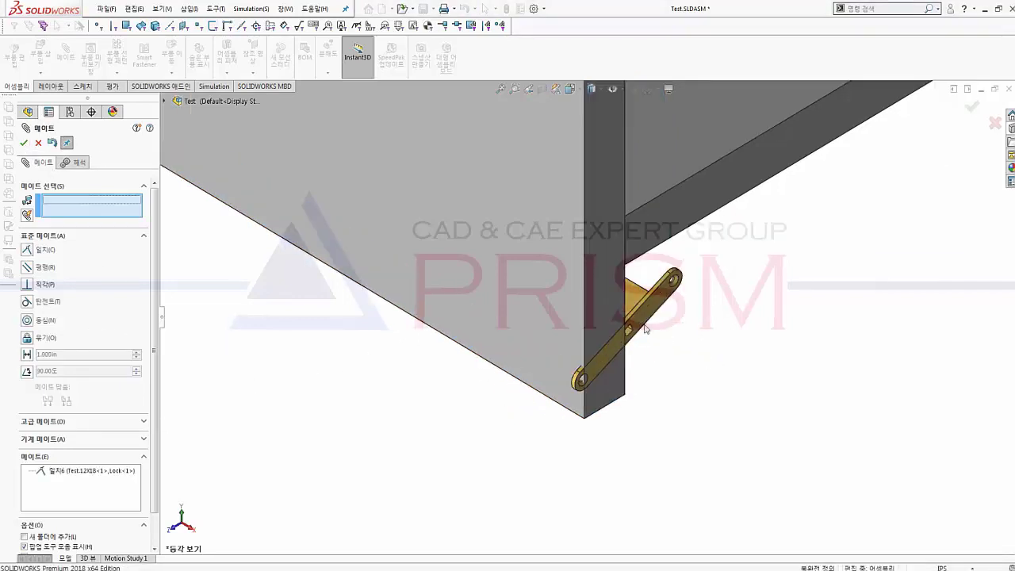
drag(641, 287, 648, 426)
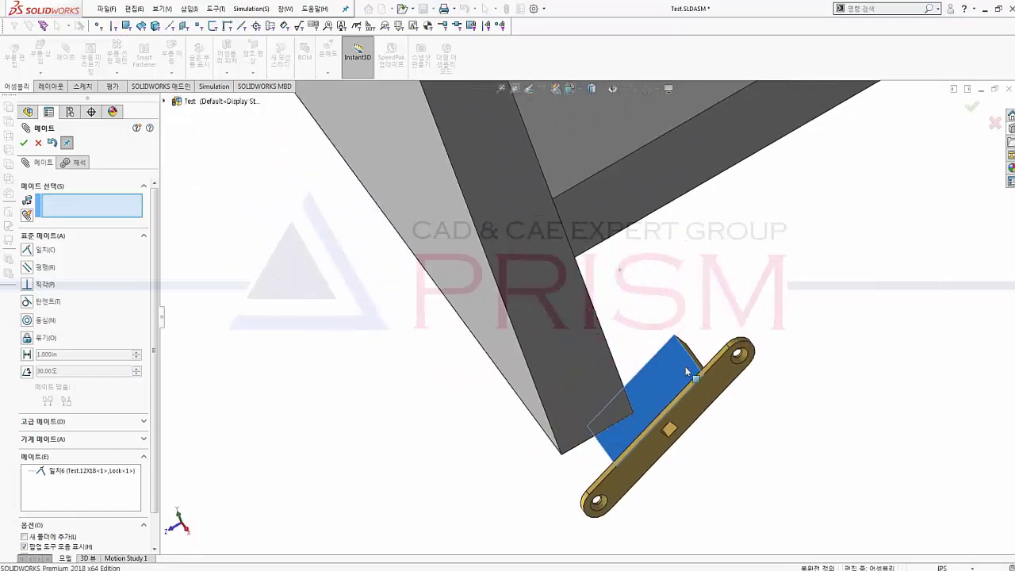
click(601, 445)
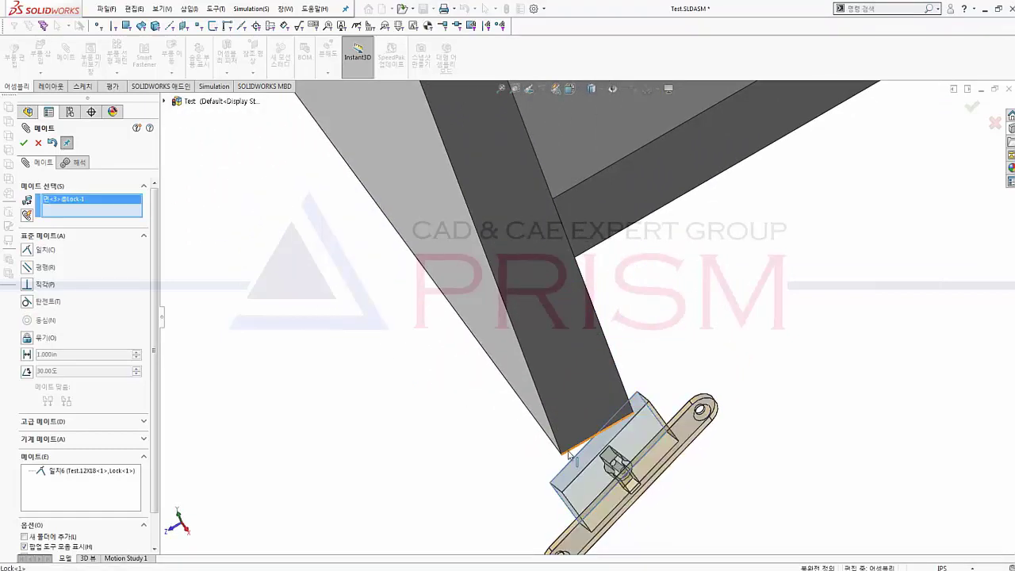
click(124, 423)
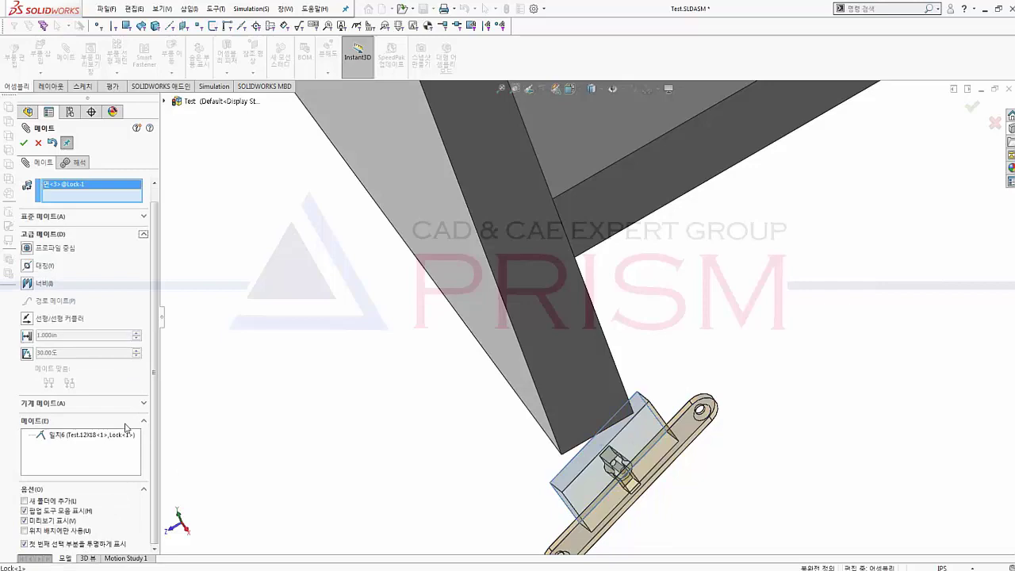
click(28, 284)
mouse_move(667, 431)
middle_down()
mouse_move(687, 301)
mouse_move(637, 418)
mouse_move(616, 433)
mouse_move(470, 241)
mouse_move(507, 348)
middle_up()
click(434, 181)
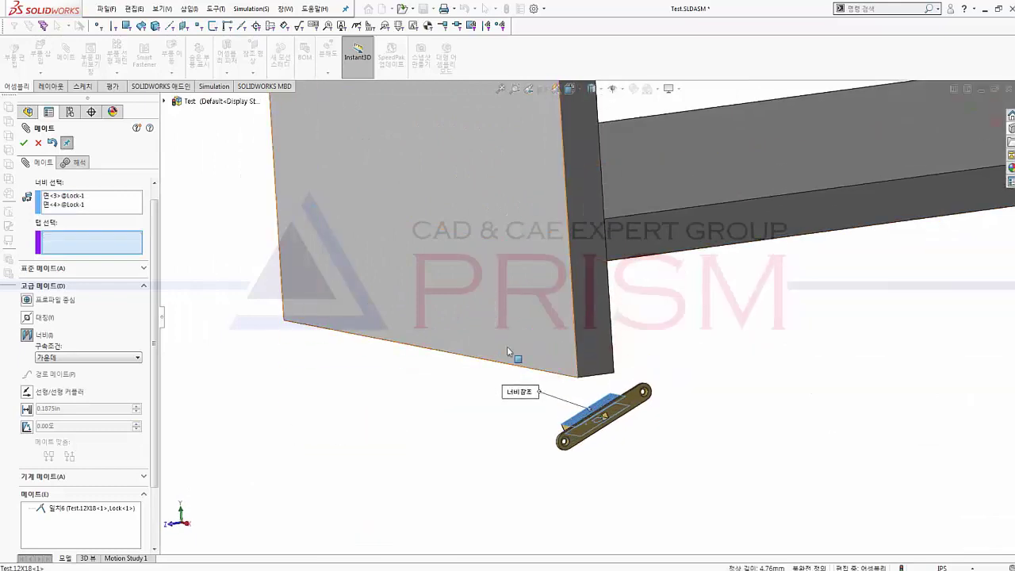
click(507, 348)
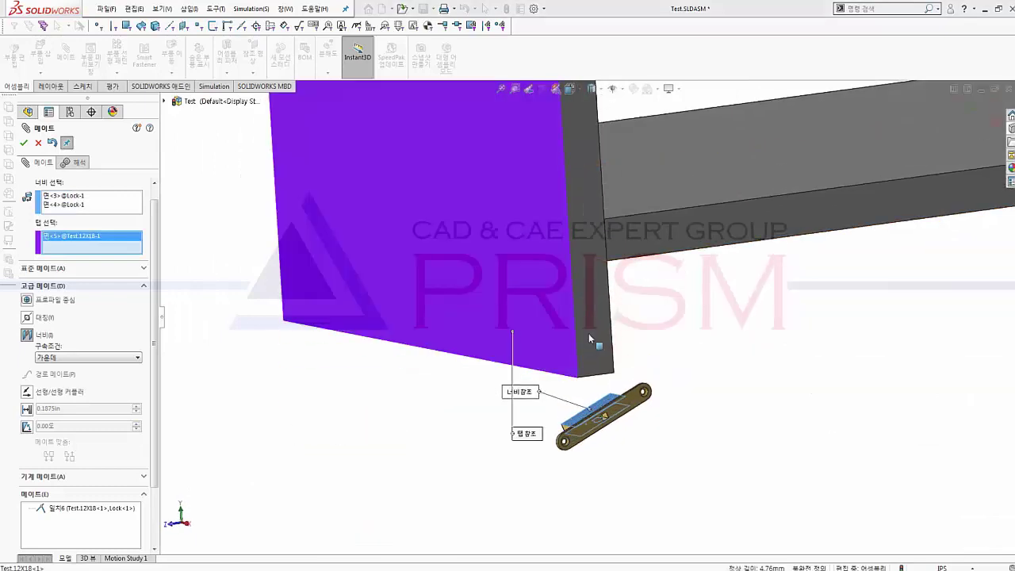
middle_drag(594, 340, 629, 314)
click(631, 319)
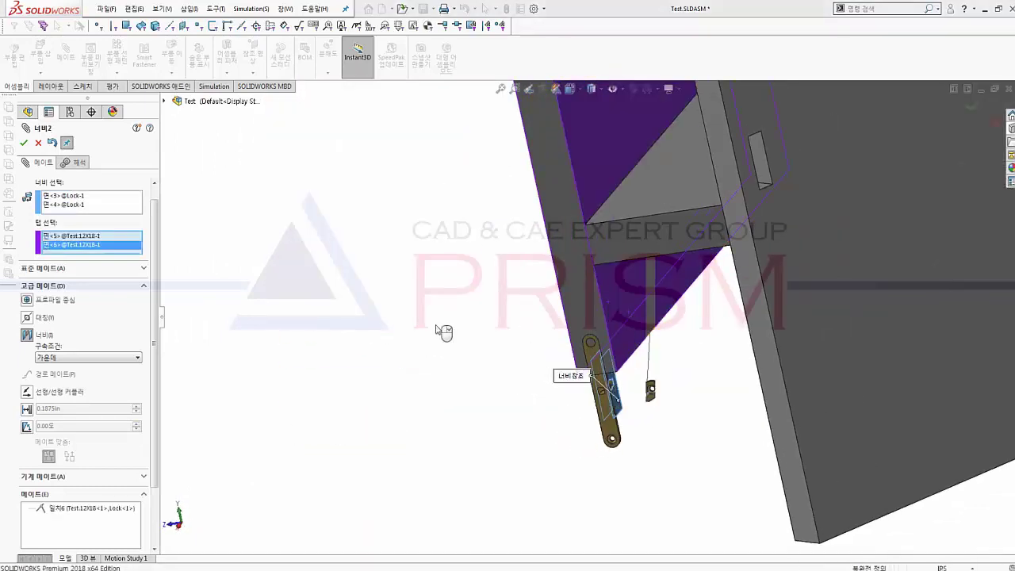
click(38, 142)
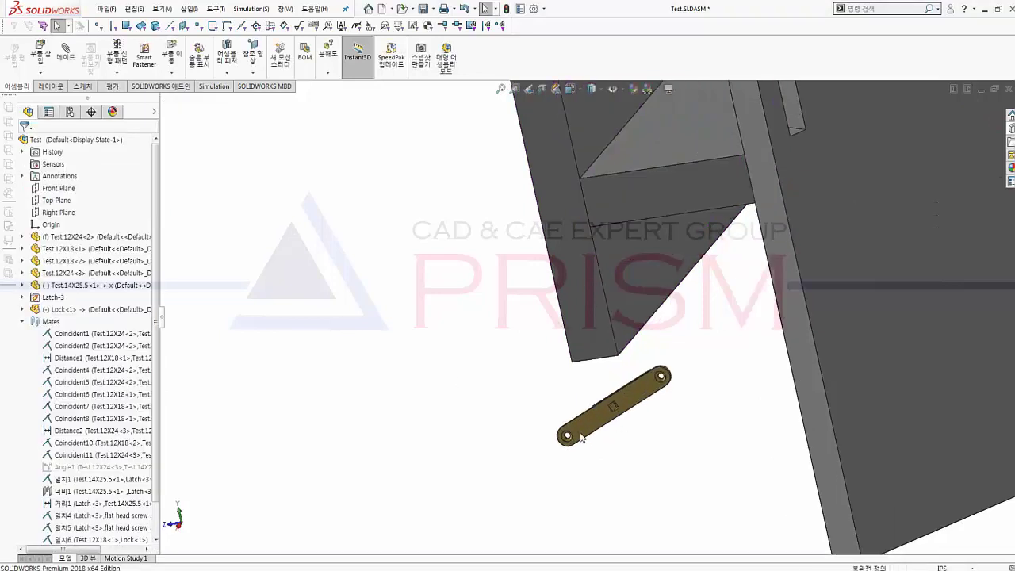
Mate a Lock face coincident to the large panel face, flipped so the Lock points upward (일치7)
middle_drag(581, 437, 627, 437)
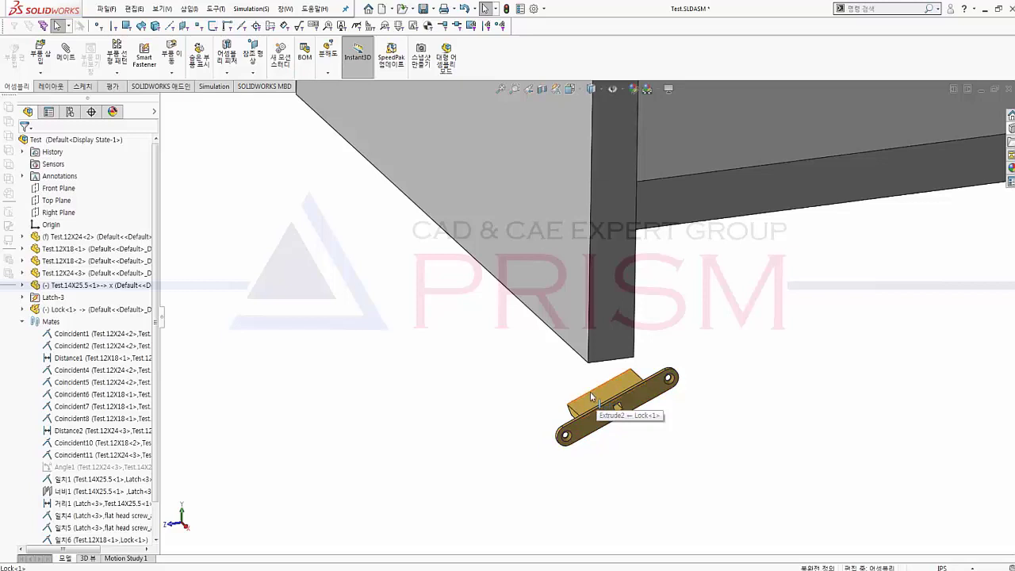
scroll(587, 397, down, 2)
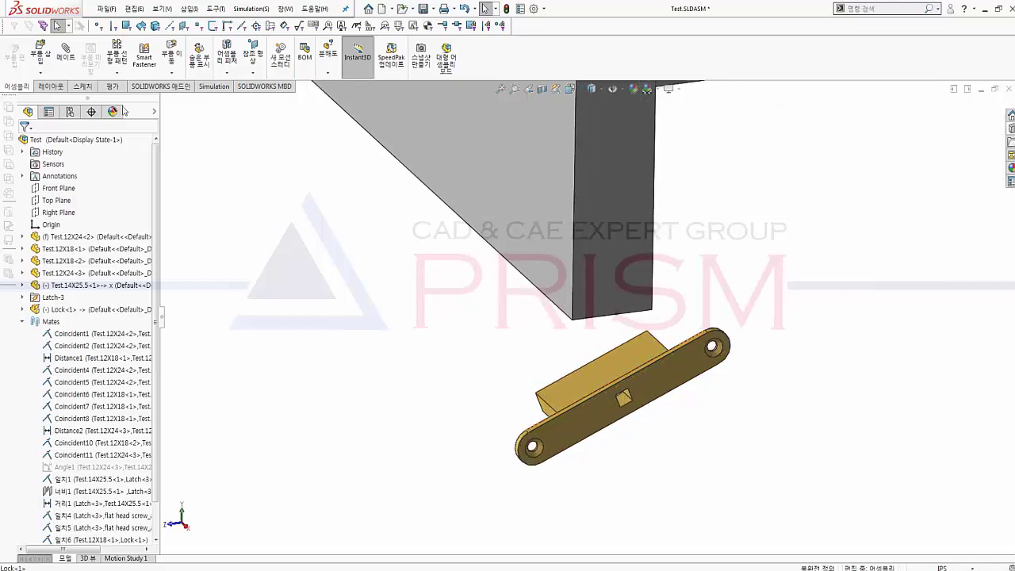
click(578, 382)
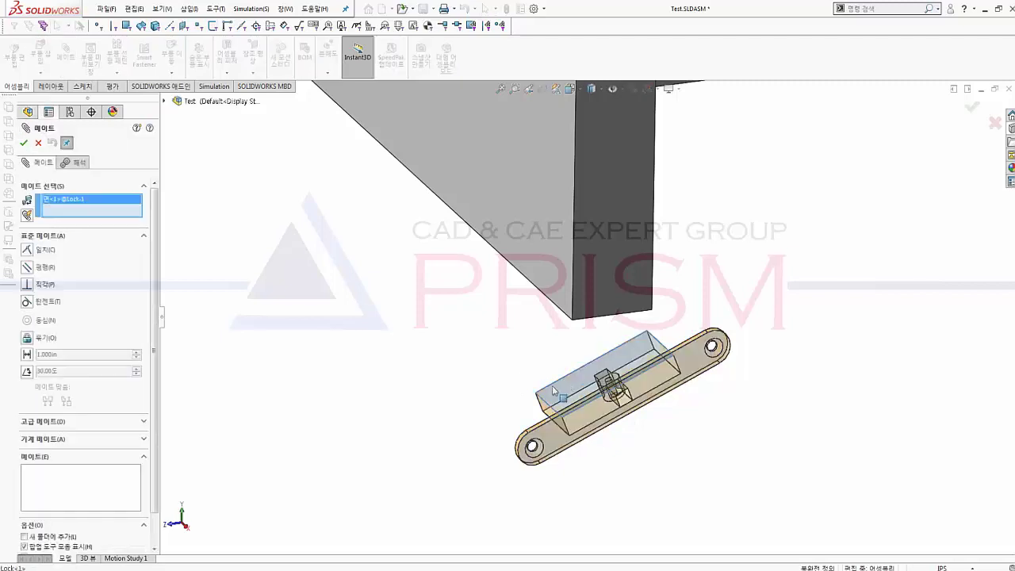
click(538, 244)
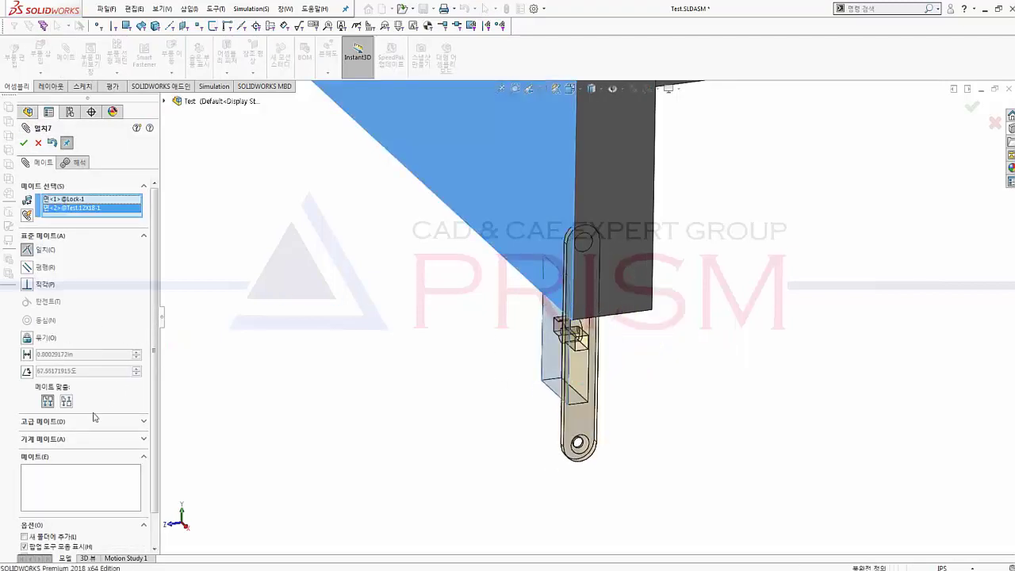
click(66, 400)
scroll(86, 441, down, 1)
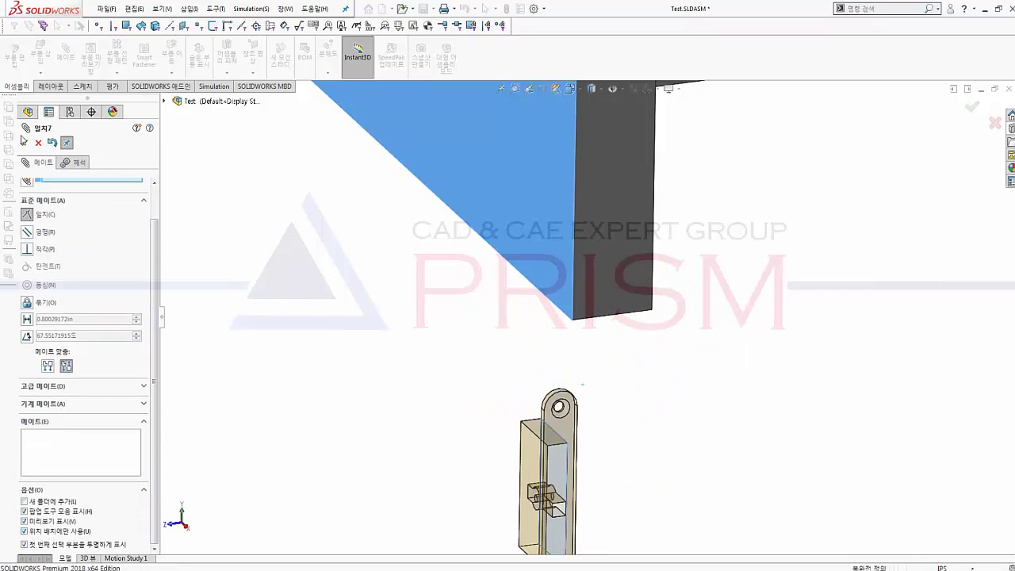
click(24, 142)
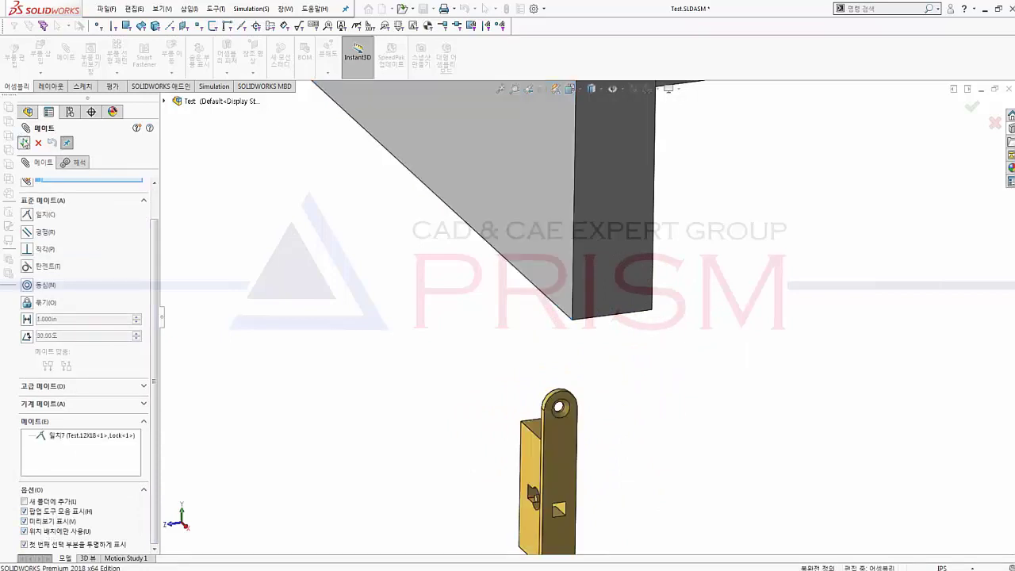
click(24, 142)
Start a width mate using two opposite side faces of the Lock
key(Return)
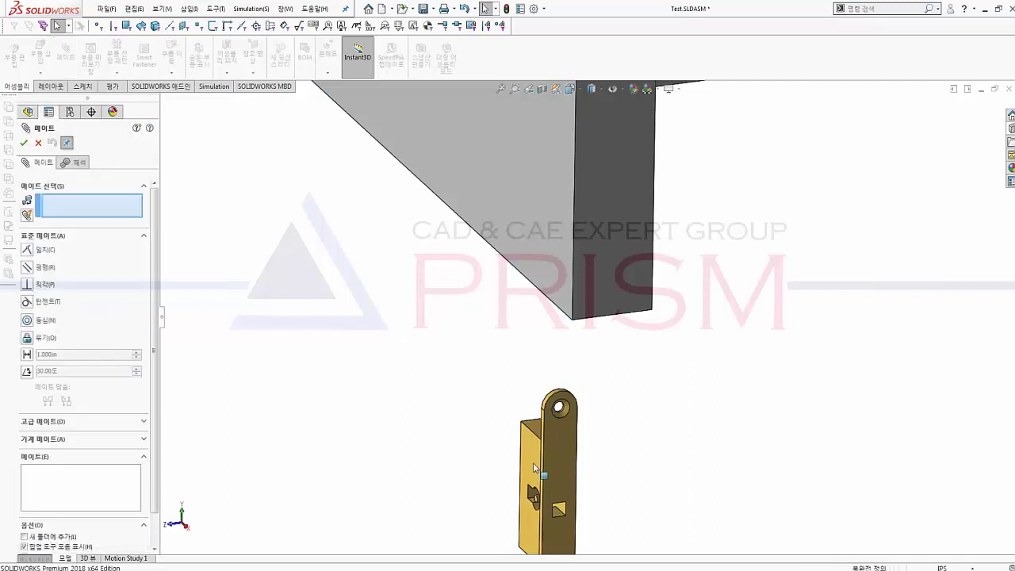
click(537, 474)
middle_drag(537, 474, 547, 459)
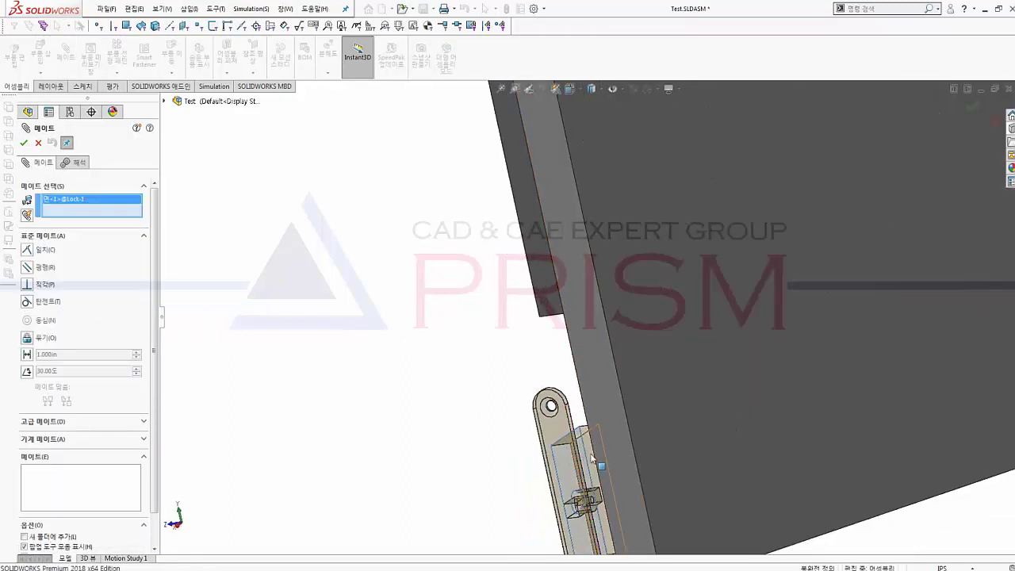
click(115, 429)
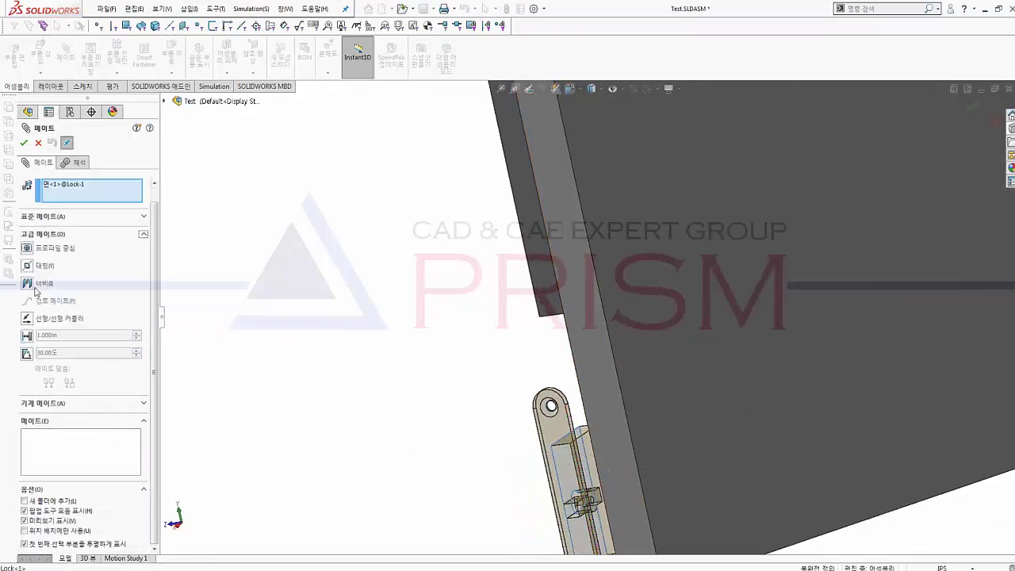
click(27, 301)
click(589, 467)
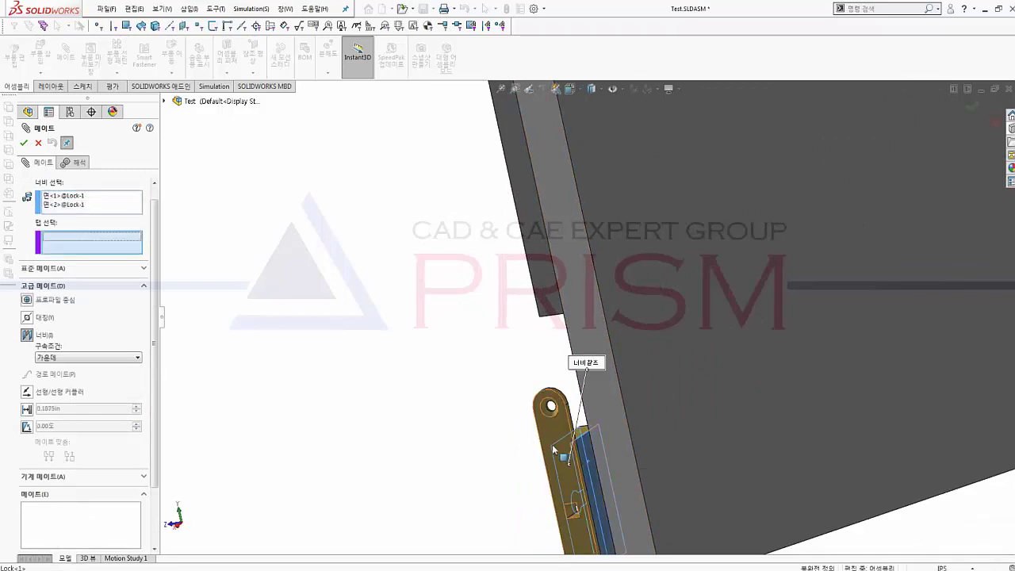
Pick the Test.12X18 panel face as the width mate's tab reference
scroll(552, 444, up, 5)
middle_drag(555, 397, 340, 354)
scroll(282, 294, down, 3)
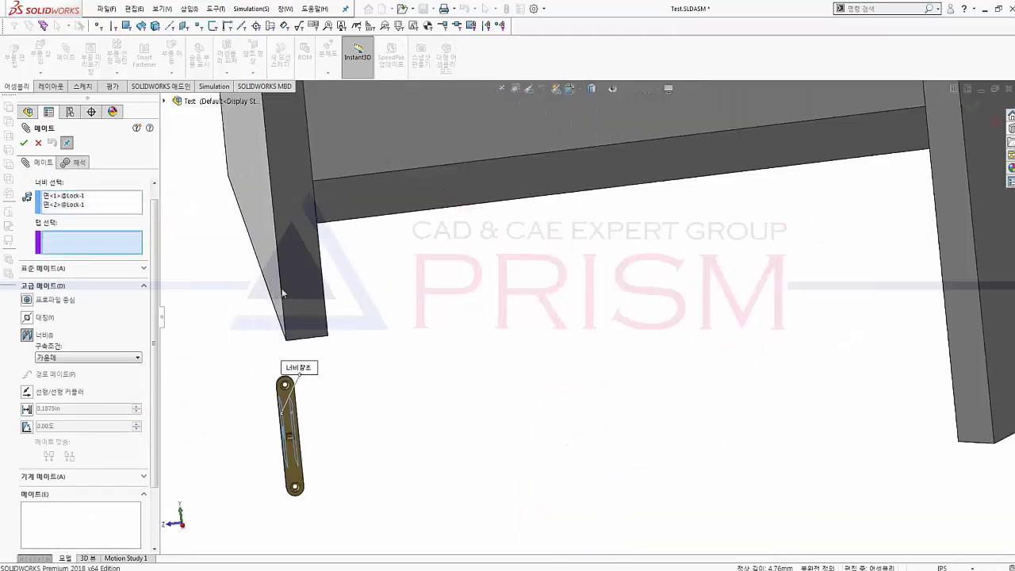
click(262, 270)
middle_drag(262, 270, 355, 318)
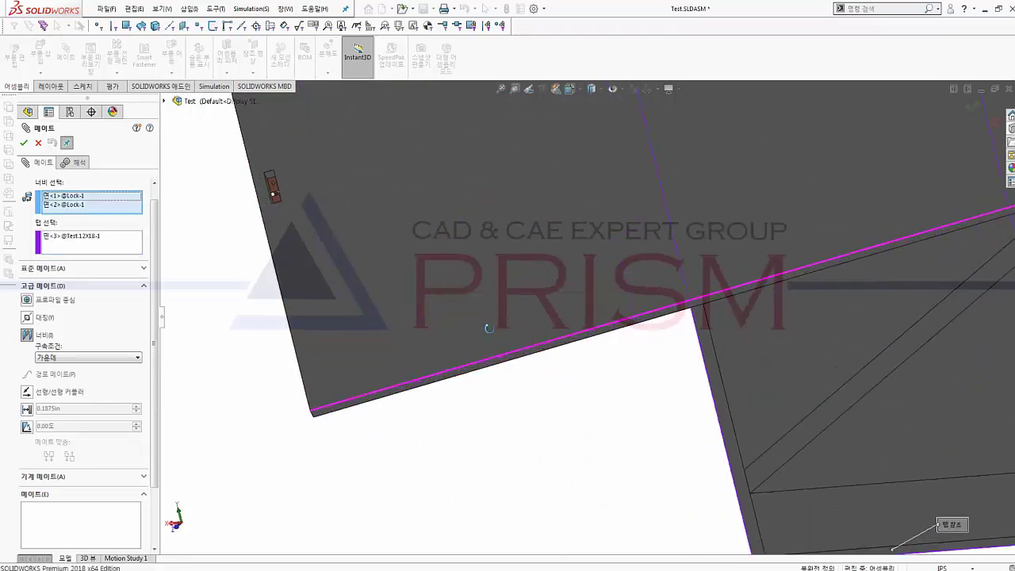
middle_drag(482, 299, 773, 414)
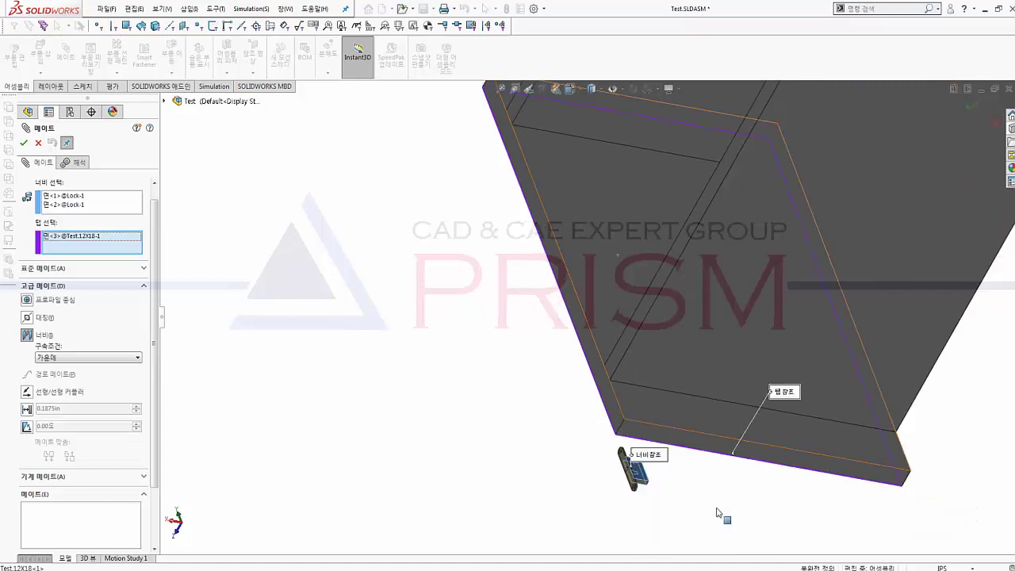
middle_drag(696, 504, 579, 292)
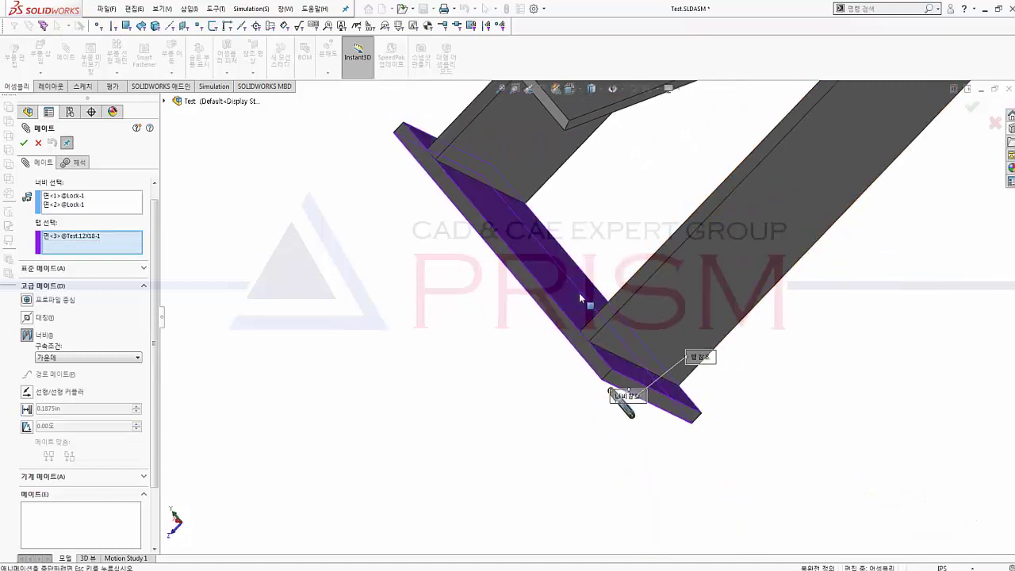
Confirm width mate 너비3 and begin a second width mate with two more Lock faces
key(Return)
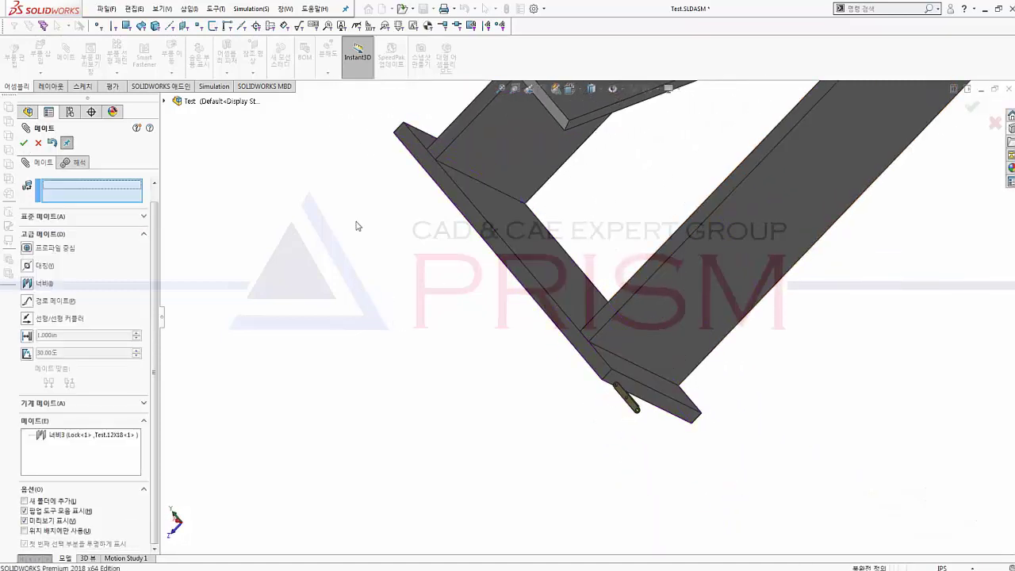
scroll(635, 393, down, 2)
scroll(618, 385, down, 2)
scroll(600, 374, down, 1)
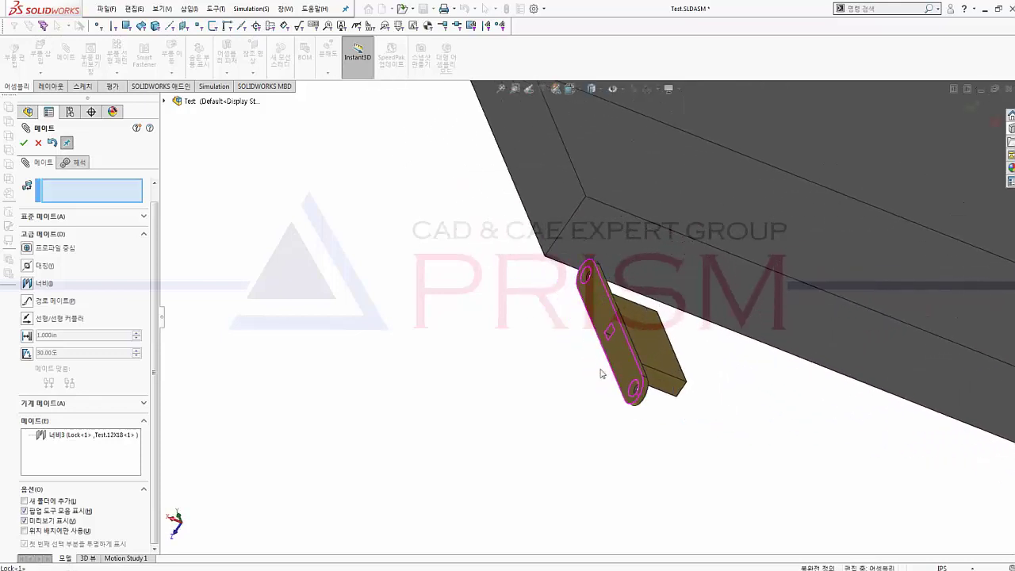
click(661, 385)
middle_drag(661, 384, 770, 396)
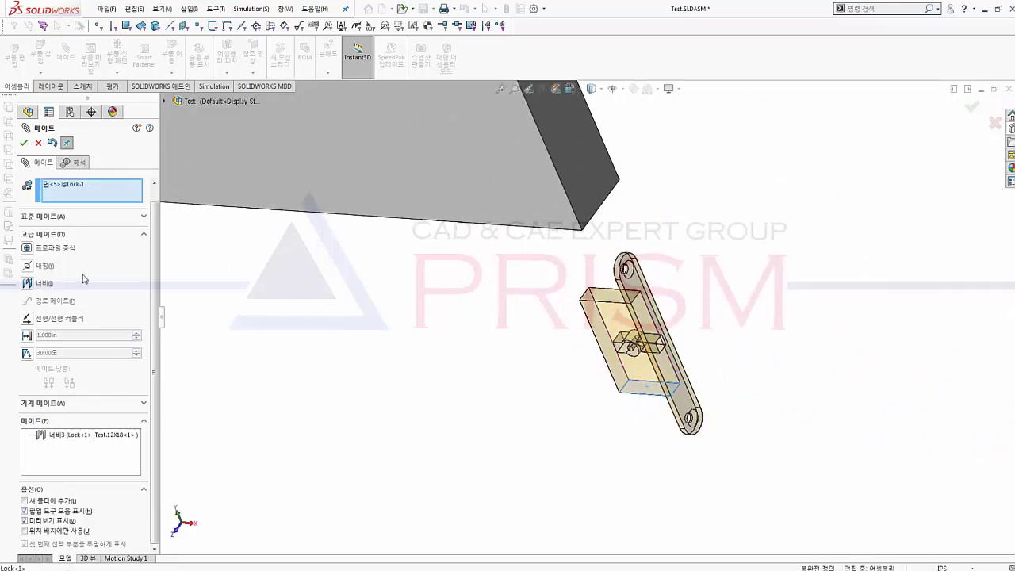
click(38, 284)
click(594, 293)
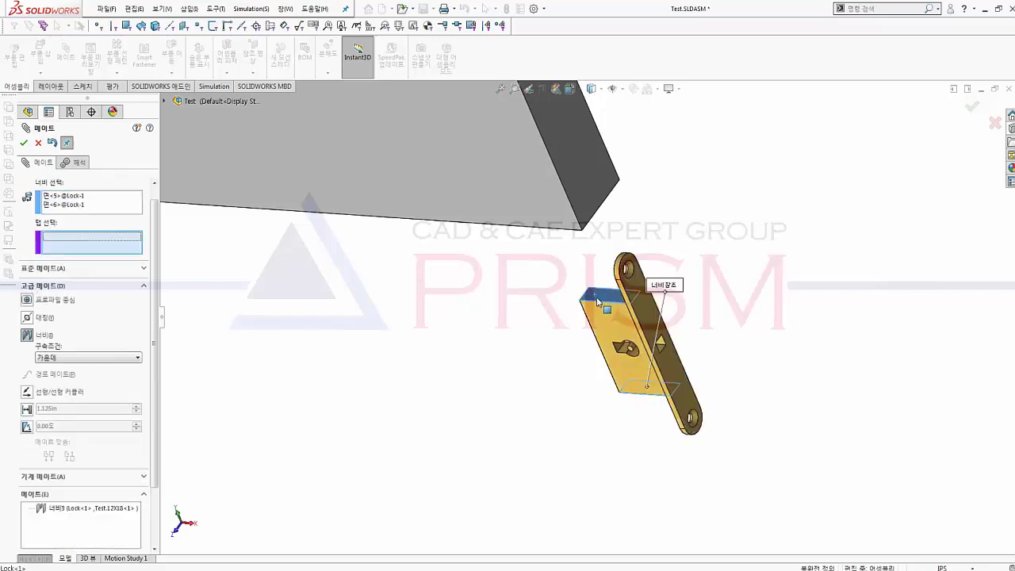
Use a panel face and the panel's top edge as tabs, completing width mate 너비4
middle_drag(594, 294, 538, 260)
click(537, 261)
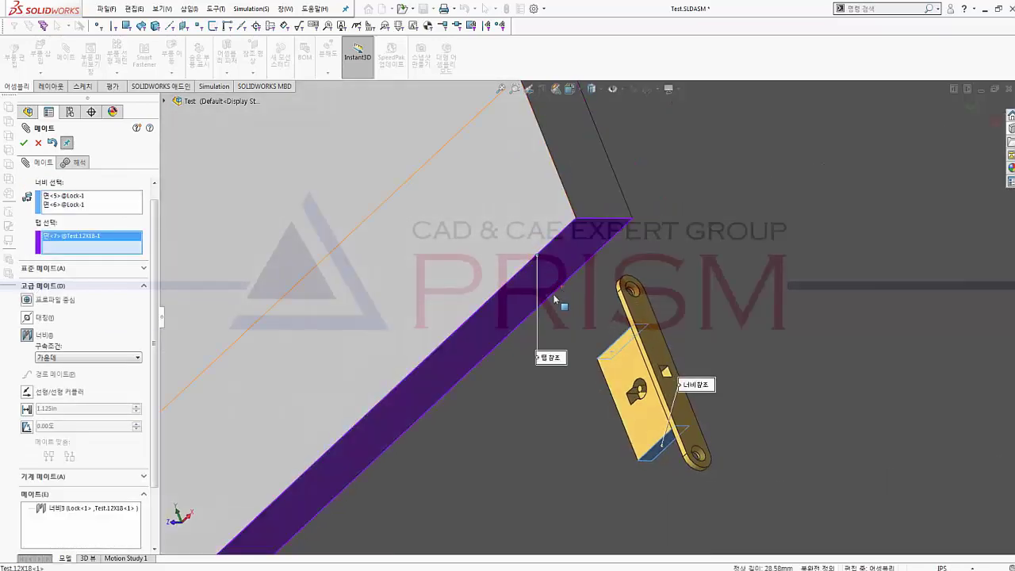
scroll(548, 284, up, 5)
middle_drag(530, 301, 506, 279)
scroll(591, 378, down, 5)
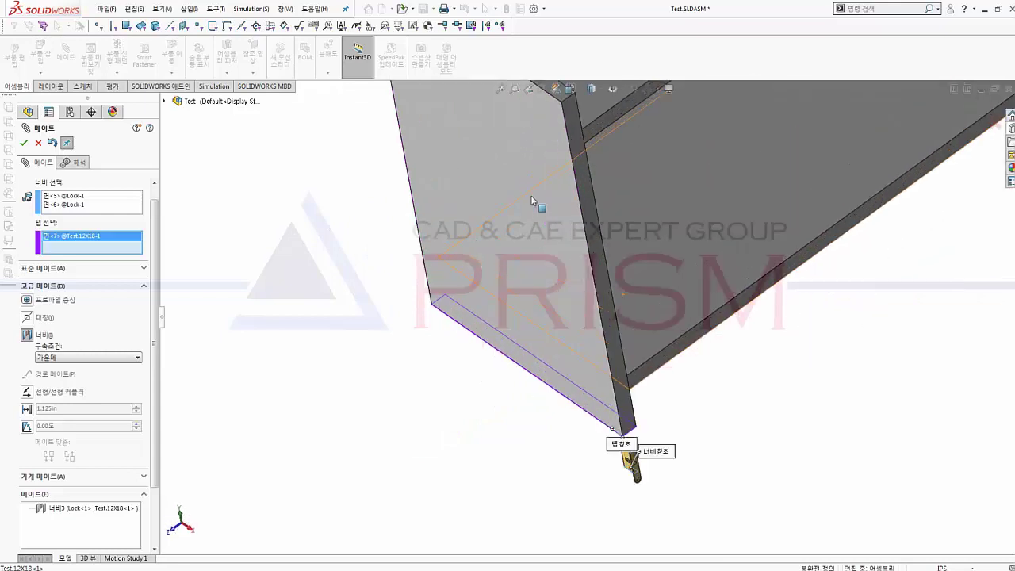
middle_drag(608, 428, 563, 145)
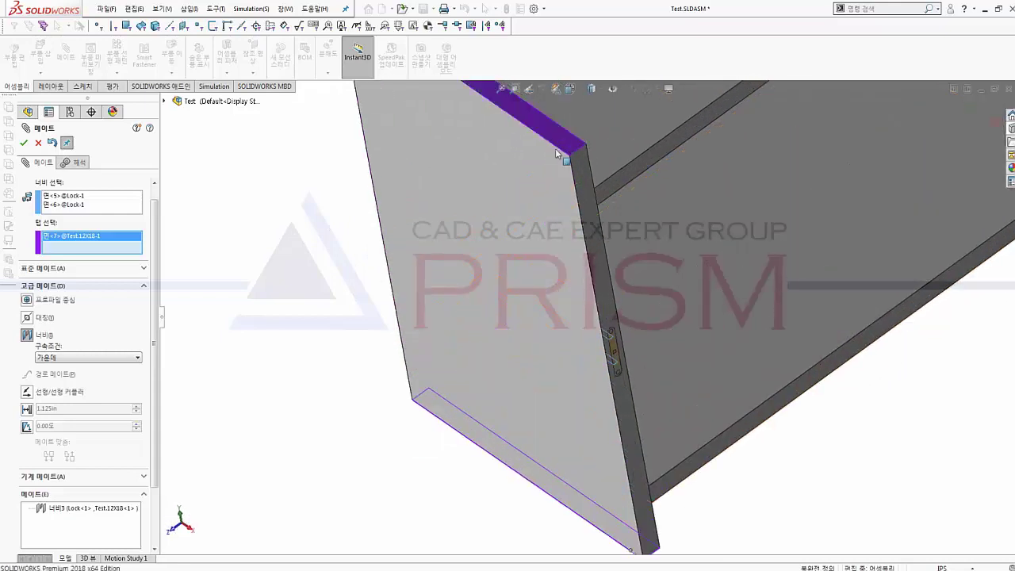
click(563, 145)
click(24, 143)
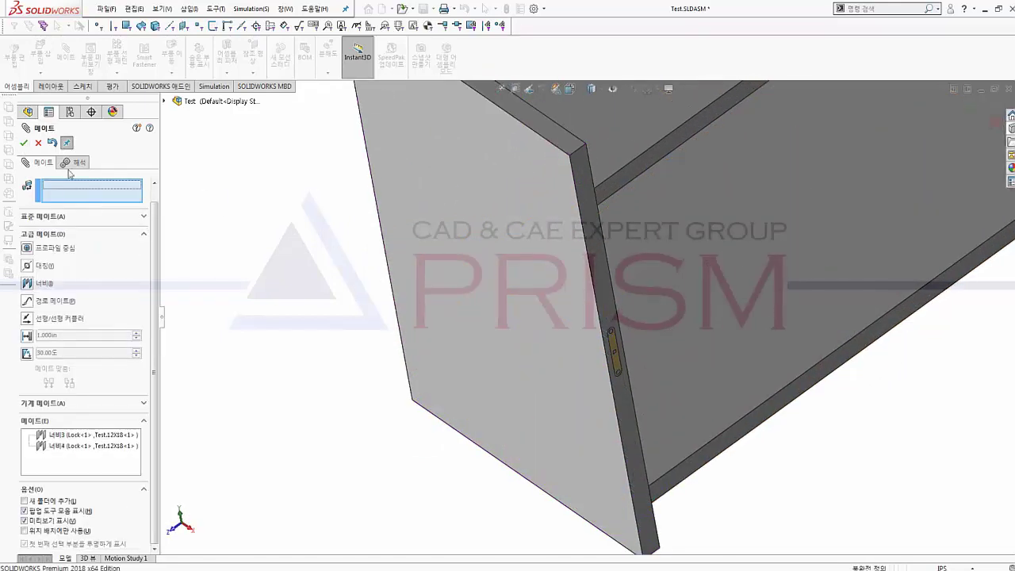
Insert the Lock's smart feature on the door, using the door edge face as reference
click(23, 143)
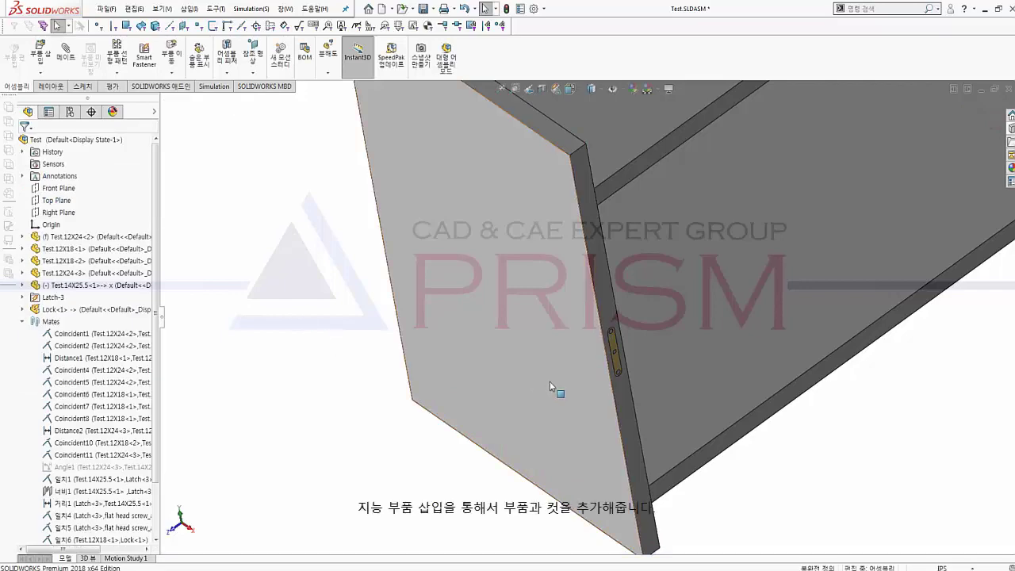
right_click(45, 314)
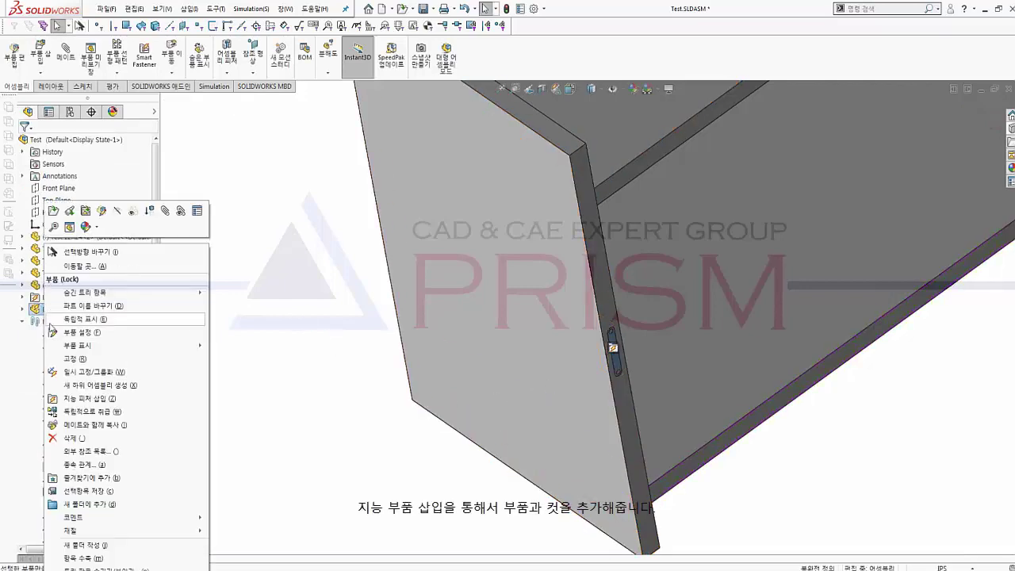
click(106, 398)
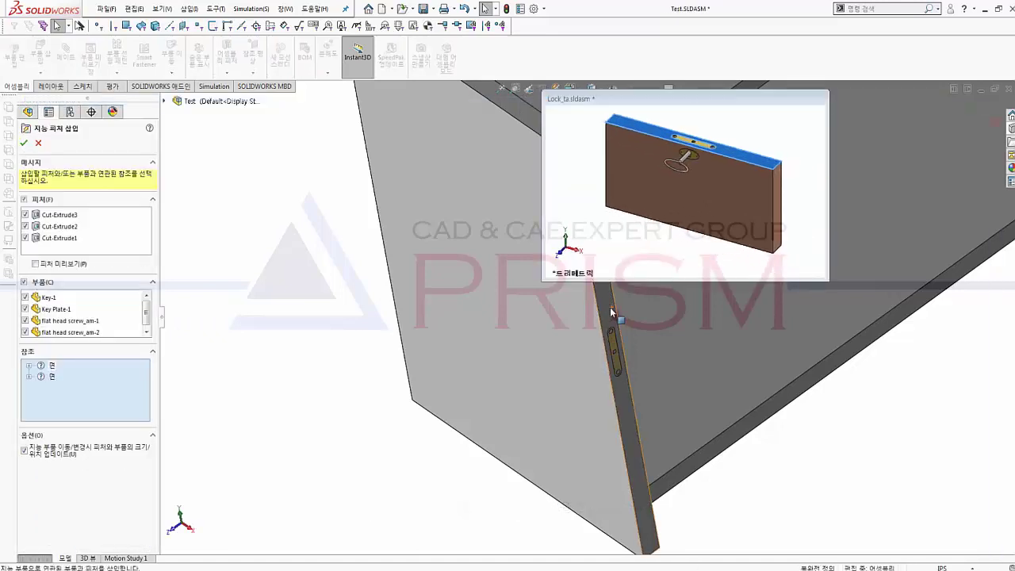
click(610, 311)
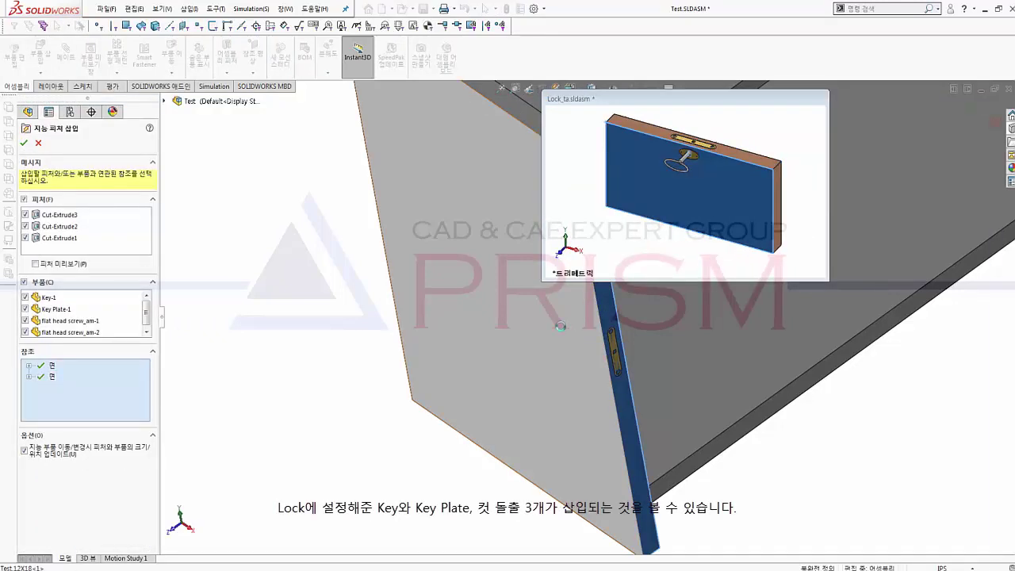
click(23, 142)
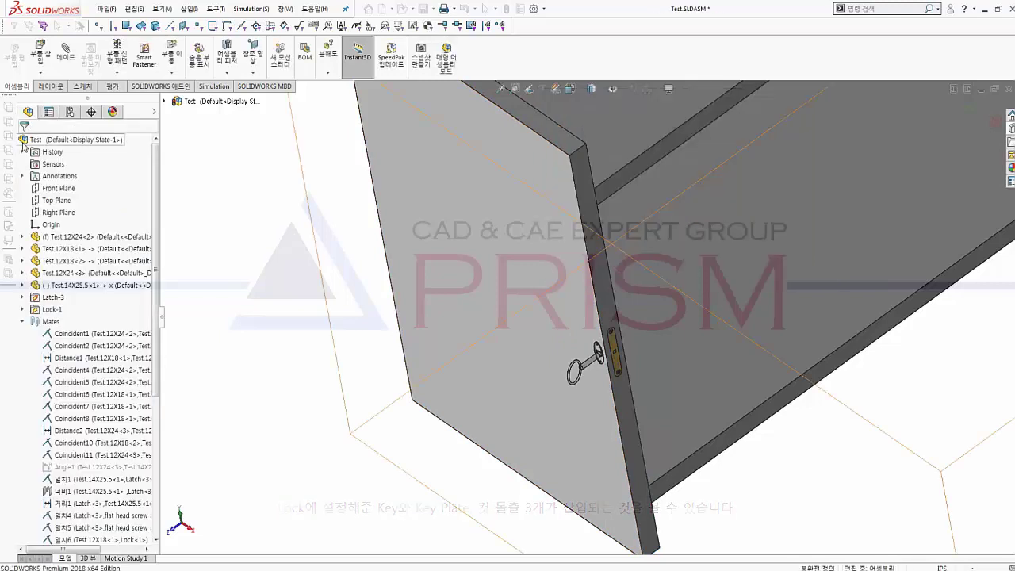
scroll(594, 365, down, 3)
scroll(595, 365, down, 2)
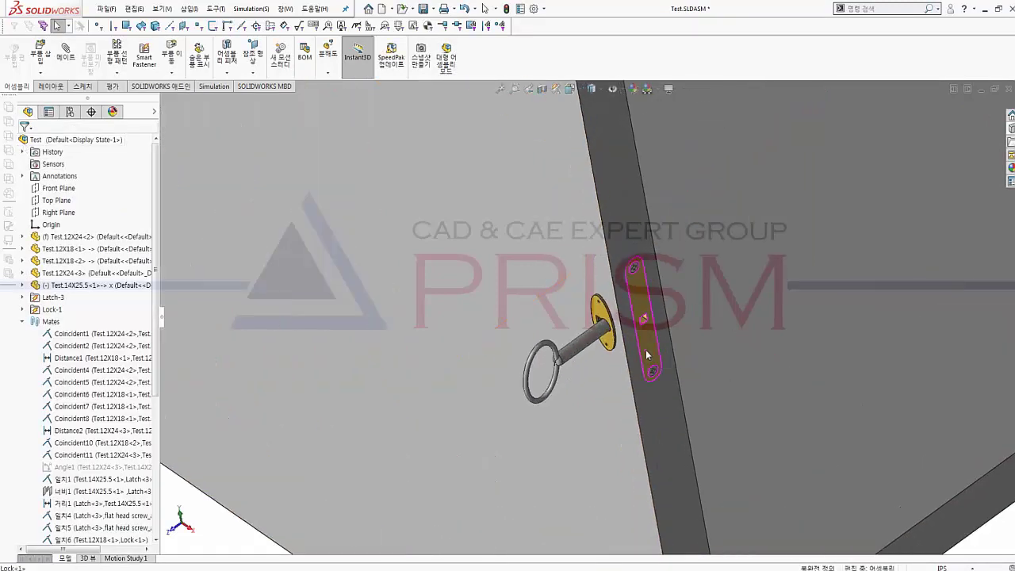
scroll(646, 326, up, 5)
mouse_move(648, 332)
middle_down()
mouse_move(828, 346)
mouse_move(884, 378)
middle_up()
scroll(884, 378, up, 3)
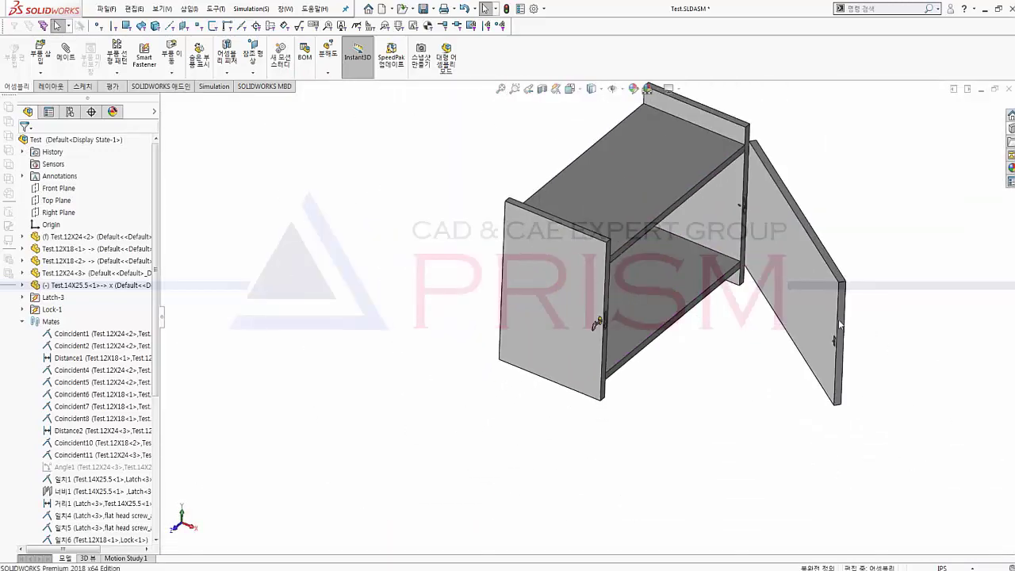
drag(840, 325, 583, 347)
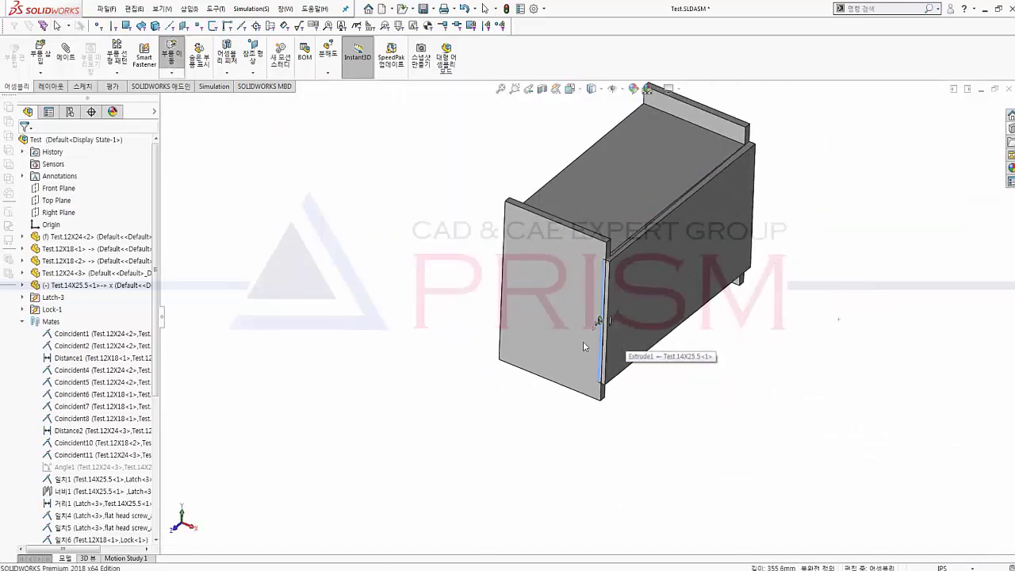
drag(583, 346, 694, 388)
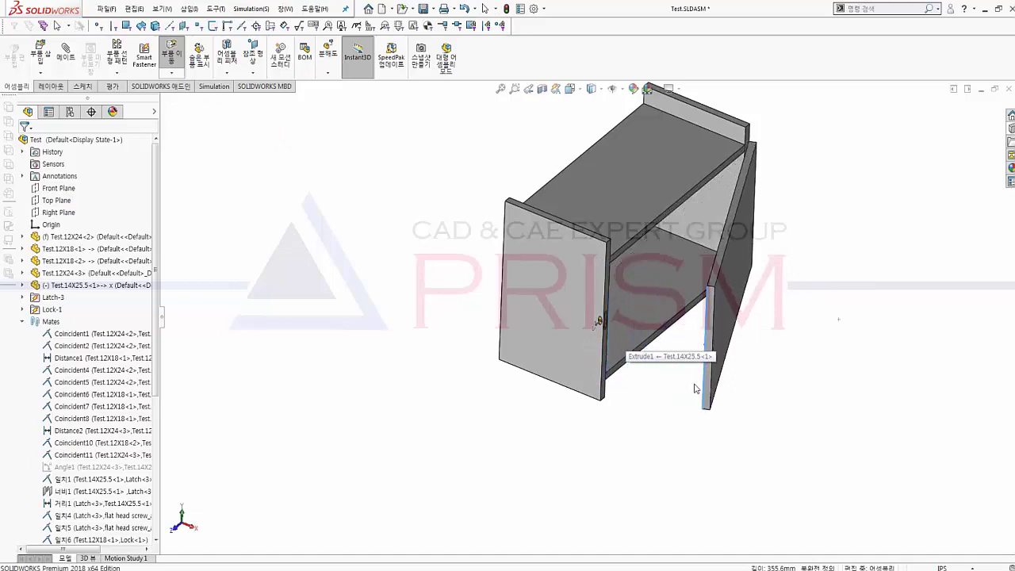
scroll(686, 397, down, 3)
scroll(689, 364, down, 3)
mouse_move(689, 357)
middle_down()
mouse_move(692, 339)
mouse_move(559, 402)
middle_up()
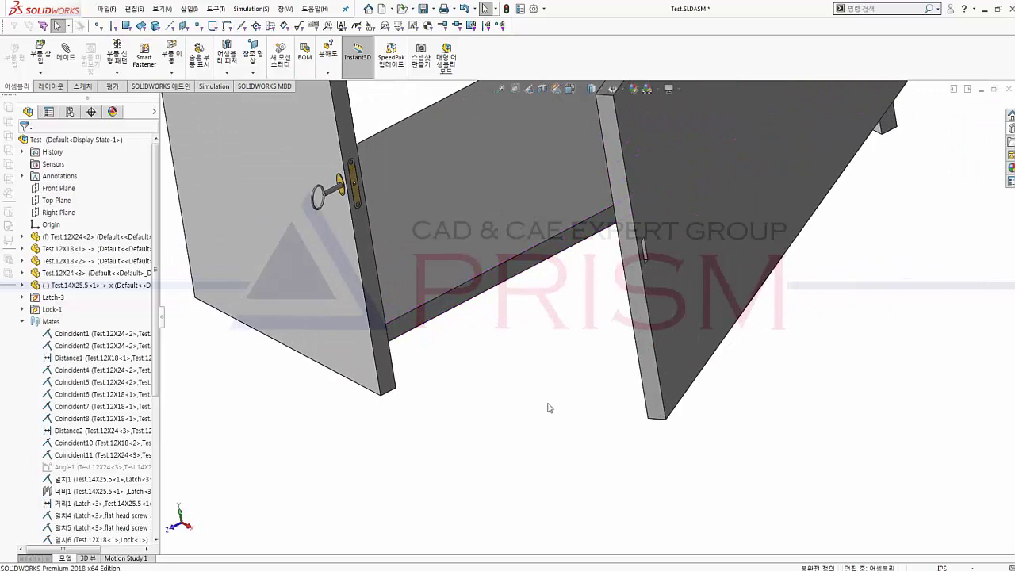